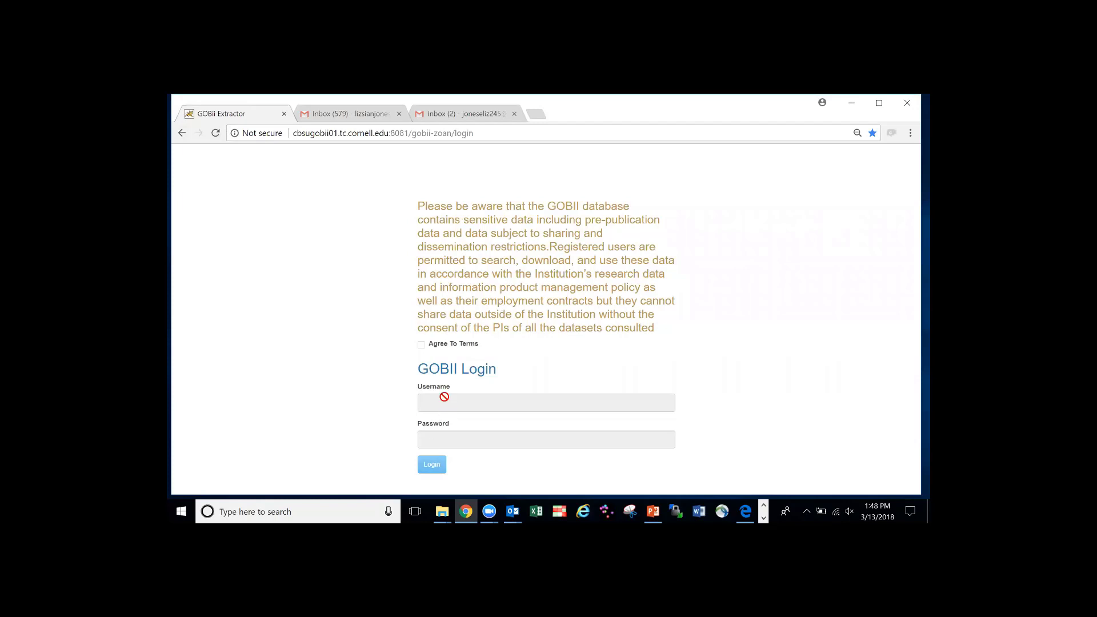
# Agree to the data terms and log in to GOBII with the account username and password
pyautogui.click(421, 346)
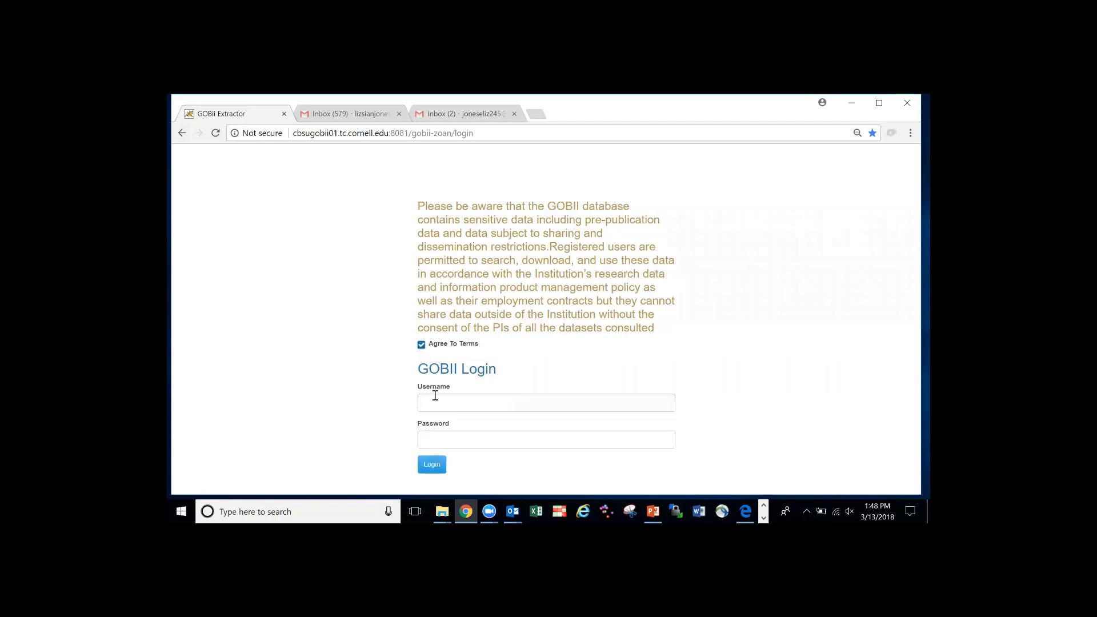
pyautogui.click(441, 400)
pyautogui.click(440, 421)
pyautogui.click(431, 464)
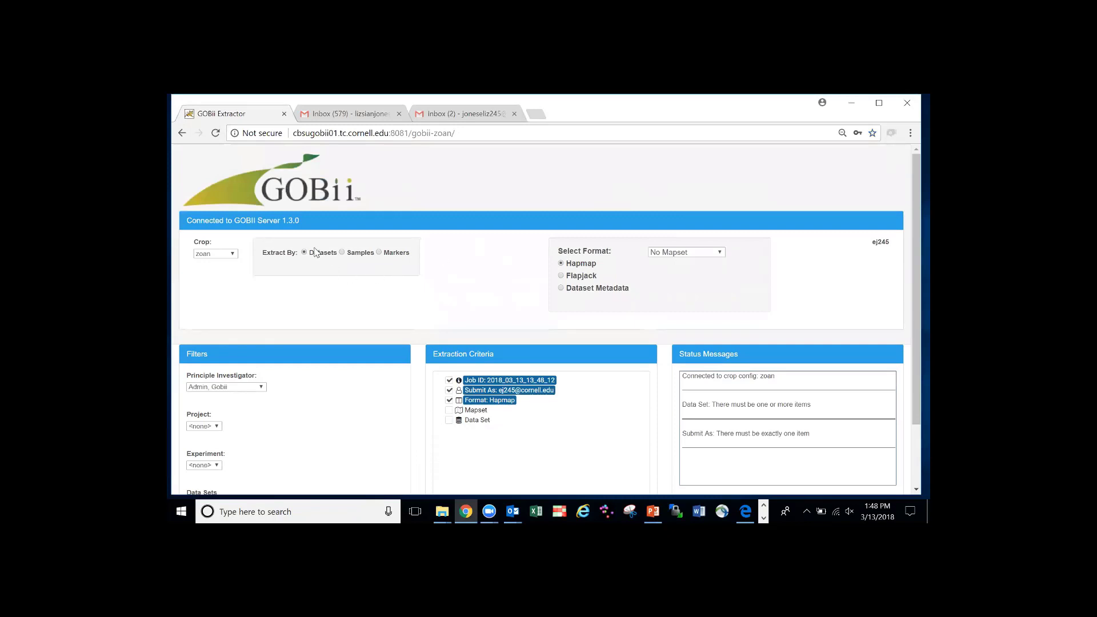
# Set the extraction to Samples and try the List and File input options for the included samples
pyautogui.click(343, 253)
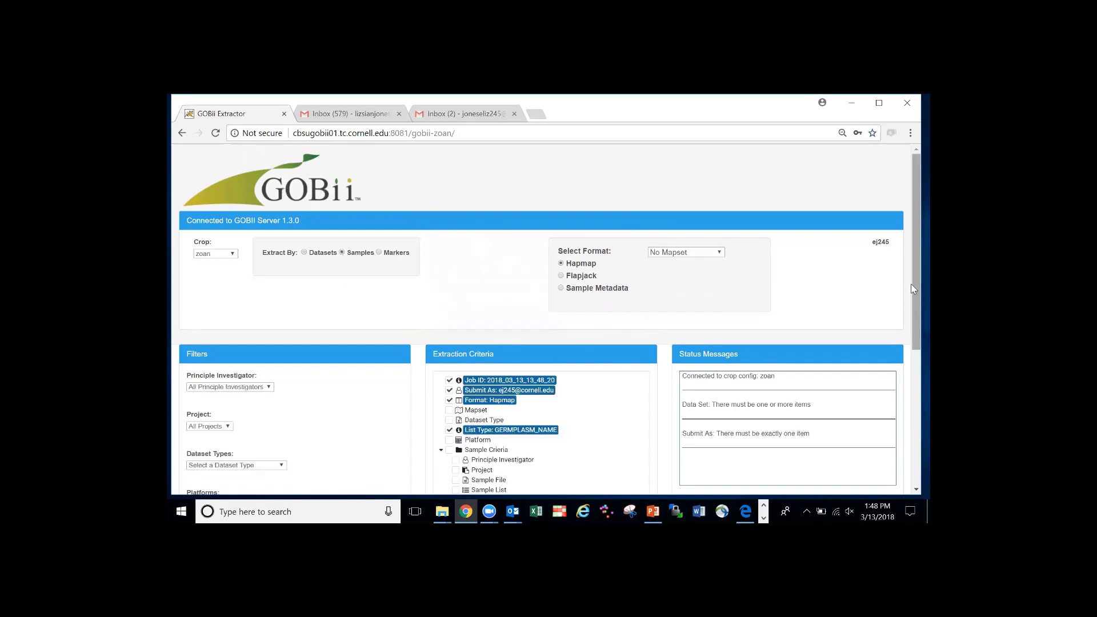
pyautogui.moveTo(913, 288); pyautogui.dragTo(913, 416)
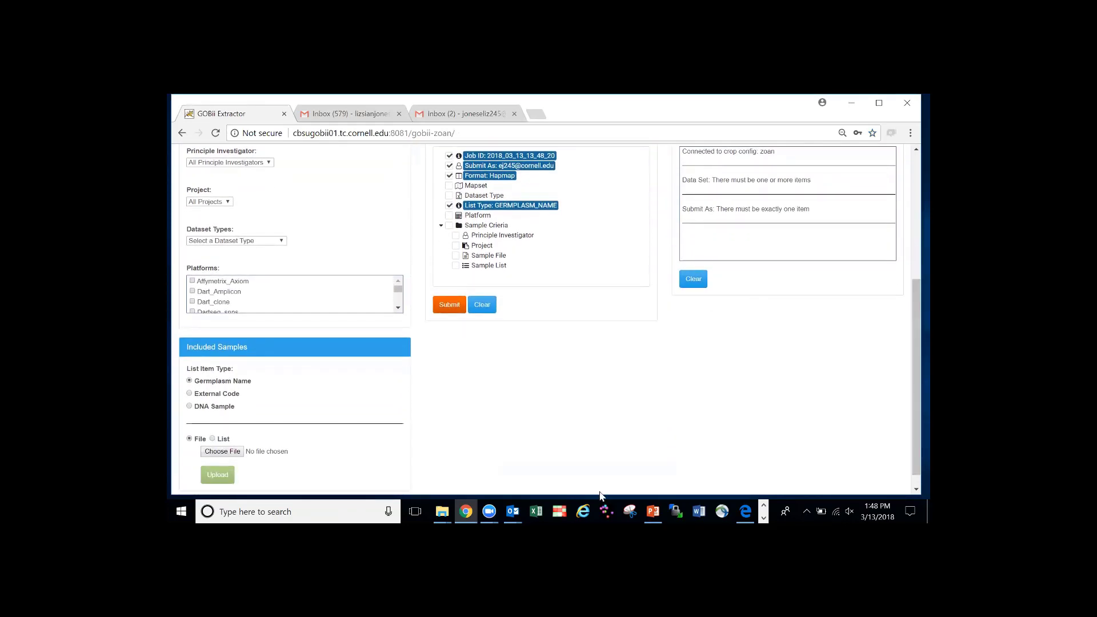
pyautogui.click(213, 439)
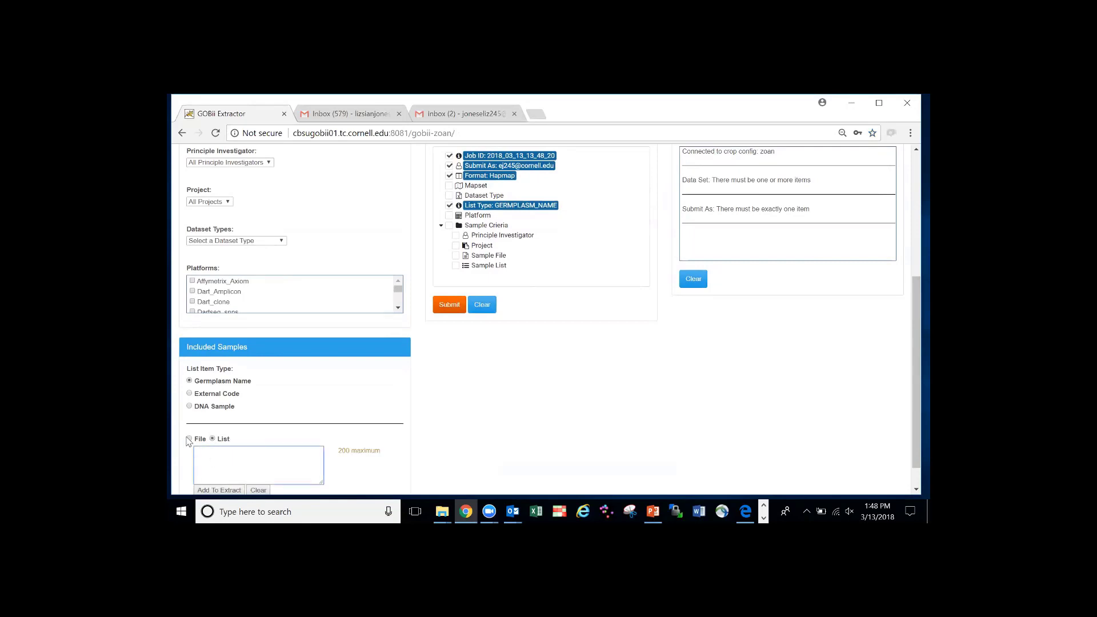
pyautogui.click(189, 438)
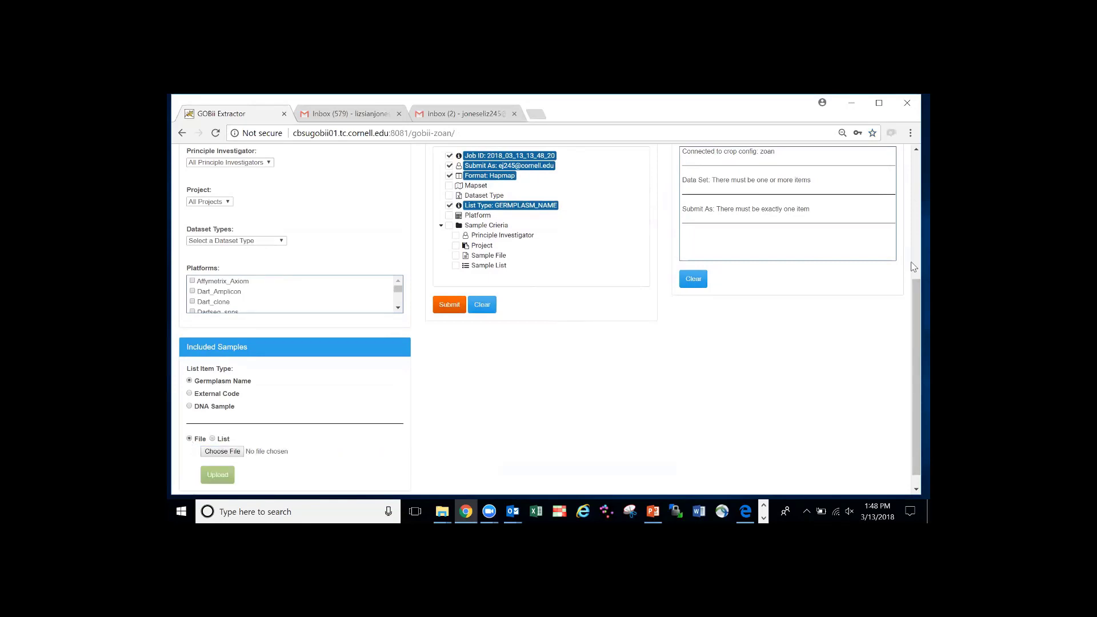
pyautogui.moveTo(914, 282); pyautogui.dragTo(913, 158)
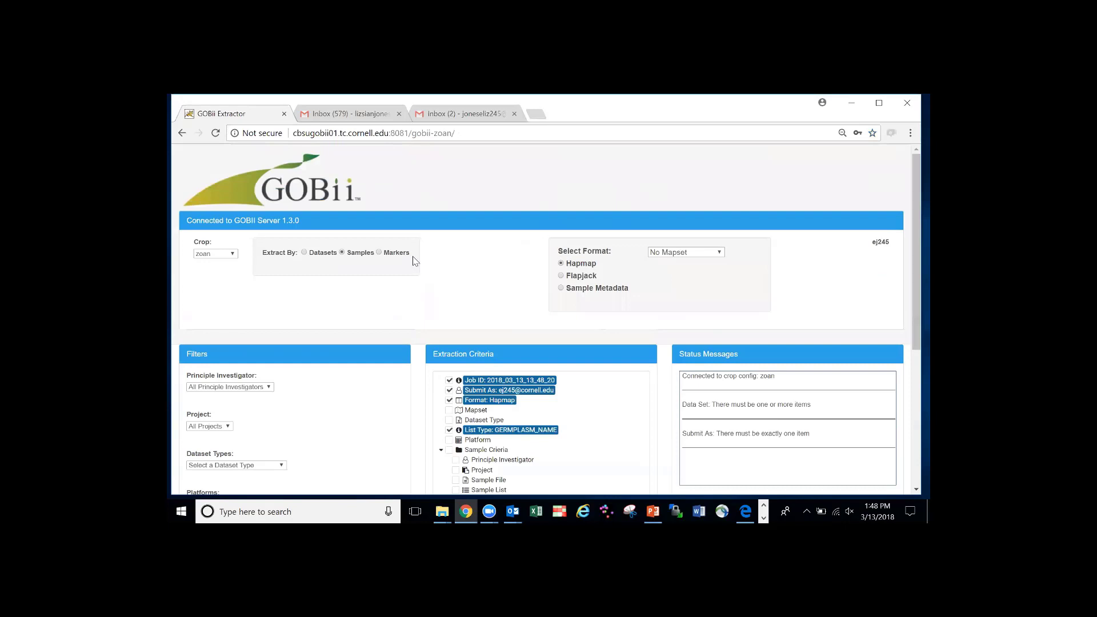
# Set the extraction to Markers and show the List input option for the included markers
pyautogui.click(379, 253)
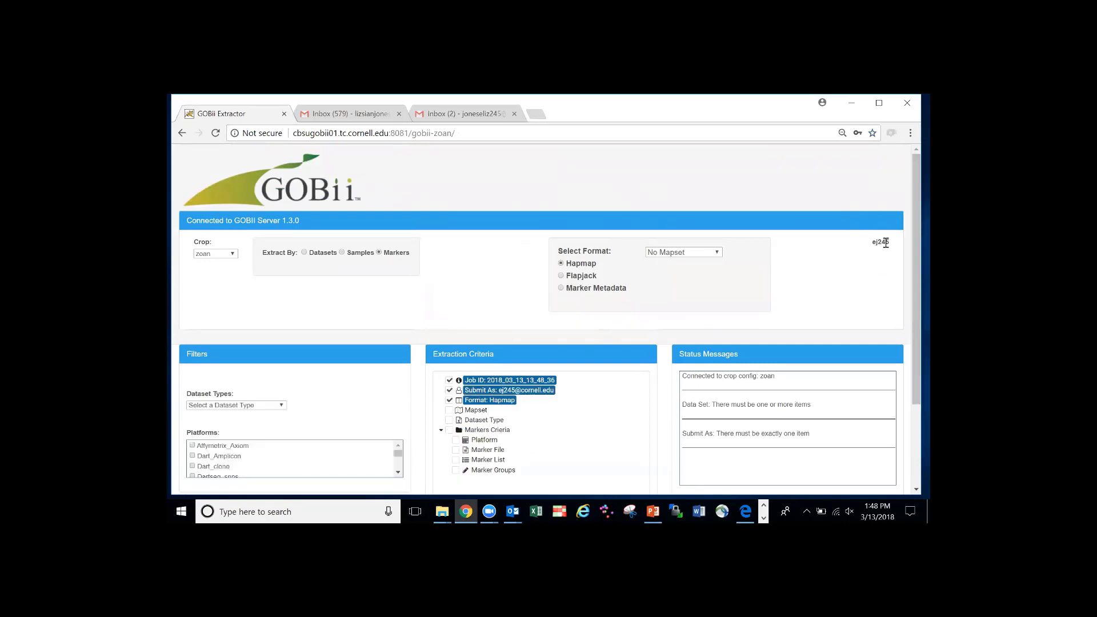
pyautogui.moveTo(913, 288); pyautogui.dragTo(914, 404)
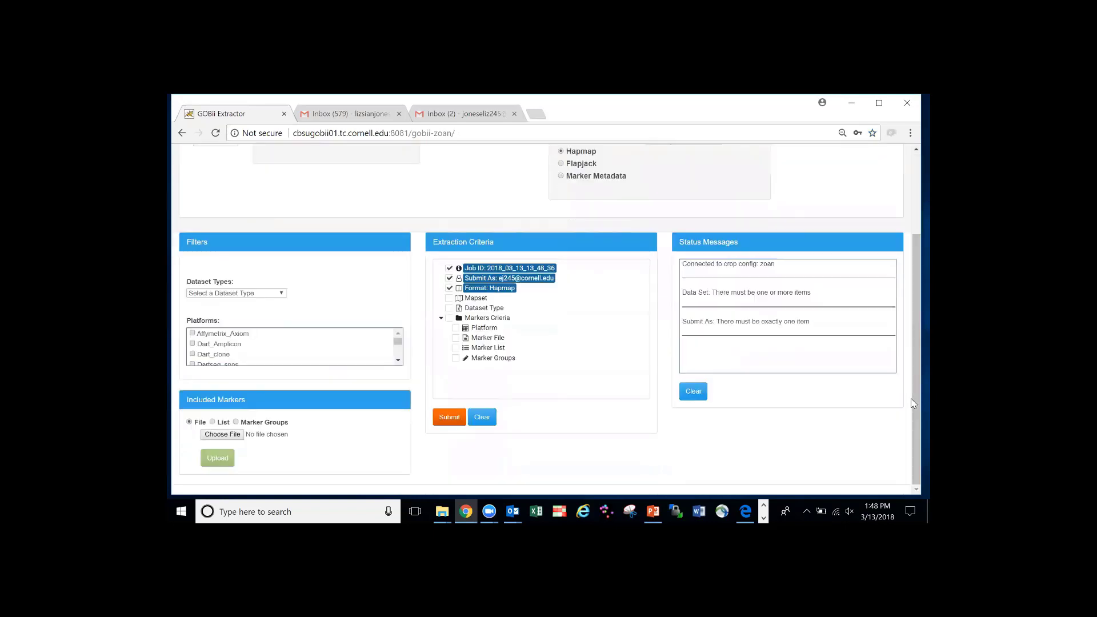
pyautogui.click(213, 423)
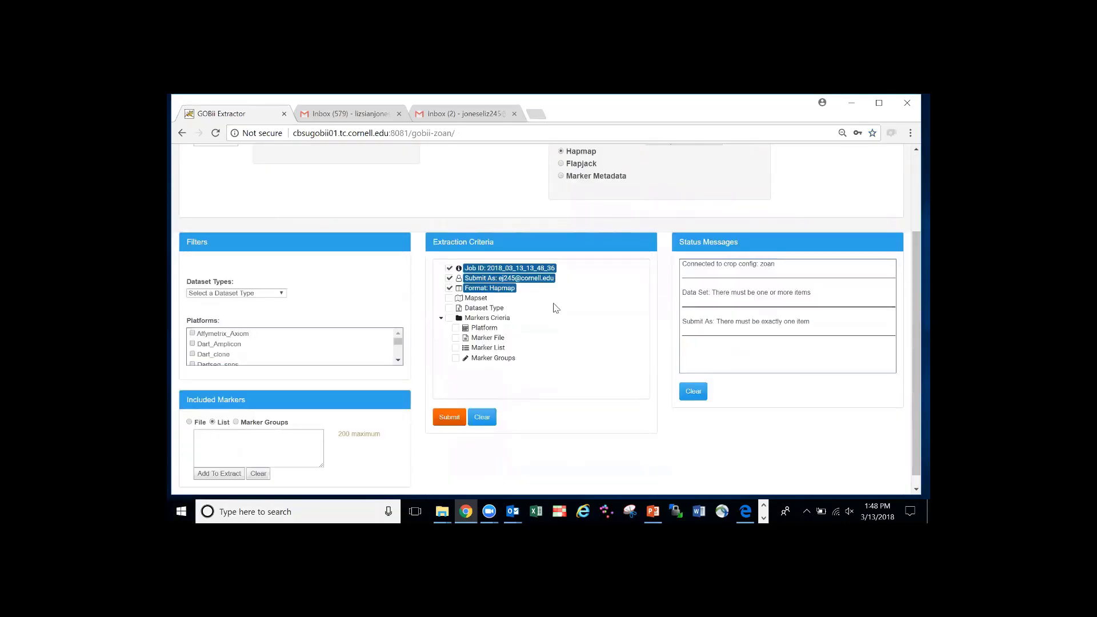
pyautogui.scroll(2, 914, 284)
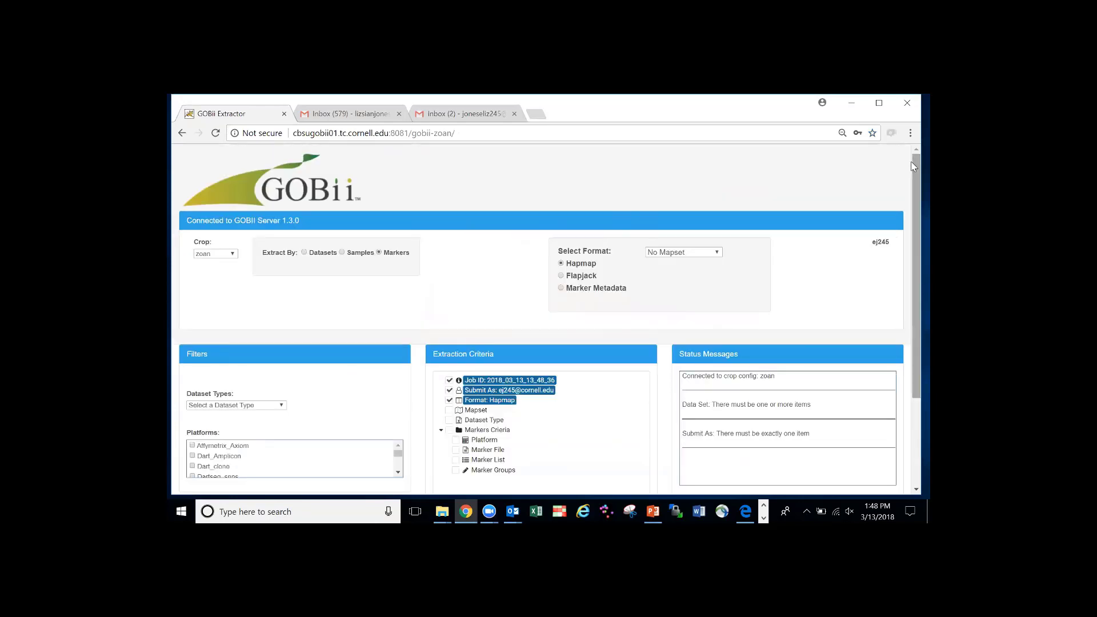
# Set the extraction to Datasets and choose the principal investigator's name in the filters
pyautogui.click(304, 253)
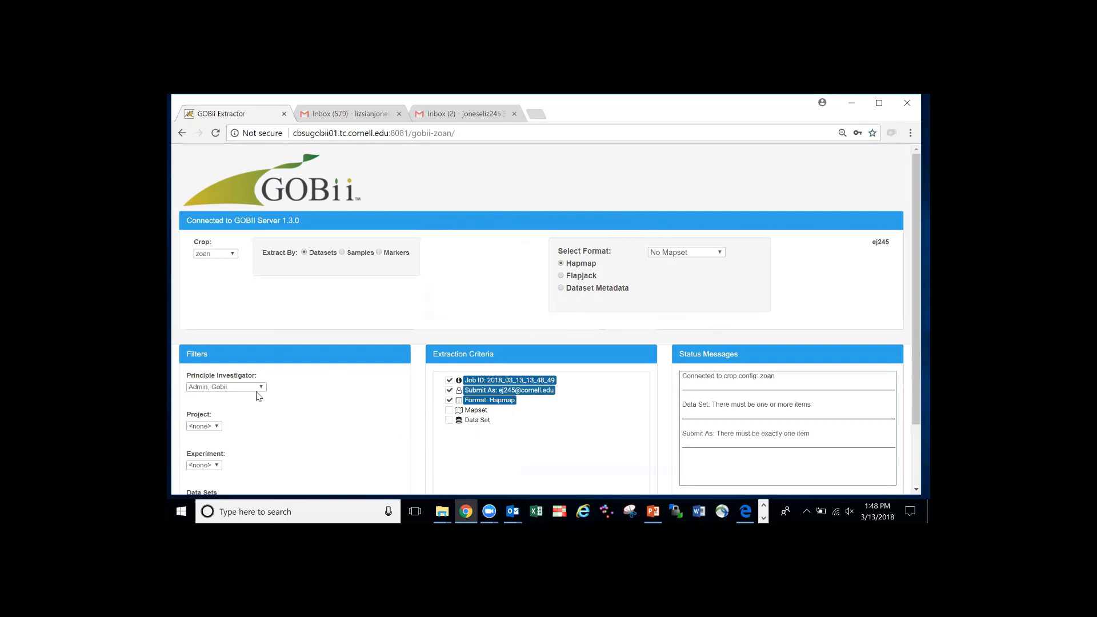
pyautogui.click(257, 389)
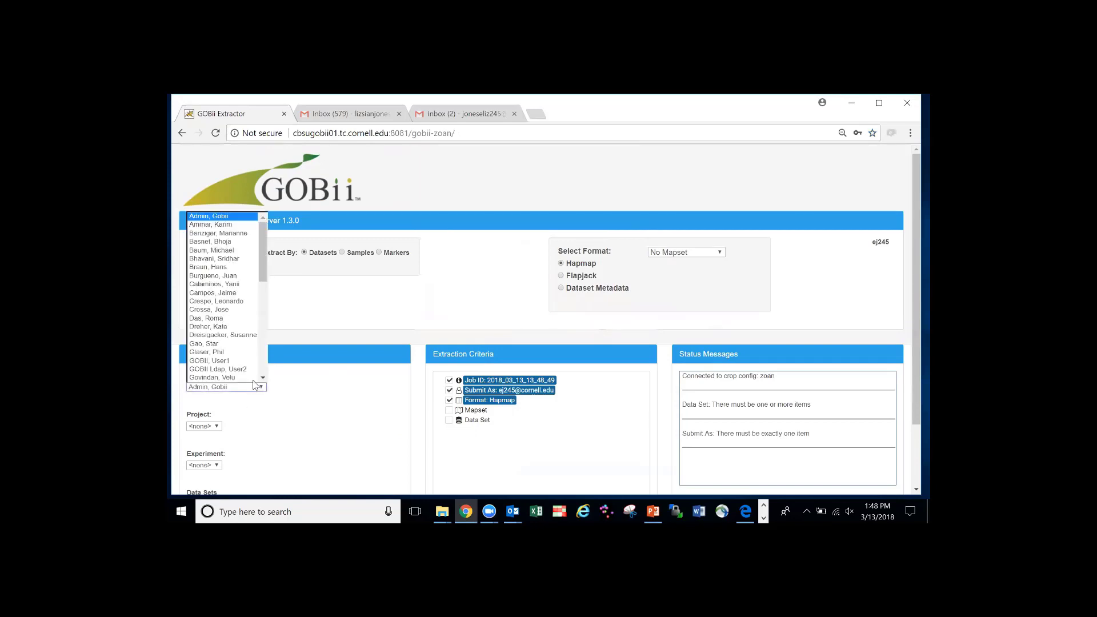
pyautogui.moveTo(264, 269); pyautogui.dragTo(269, 316)
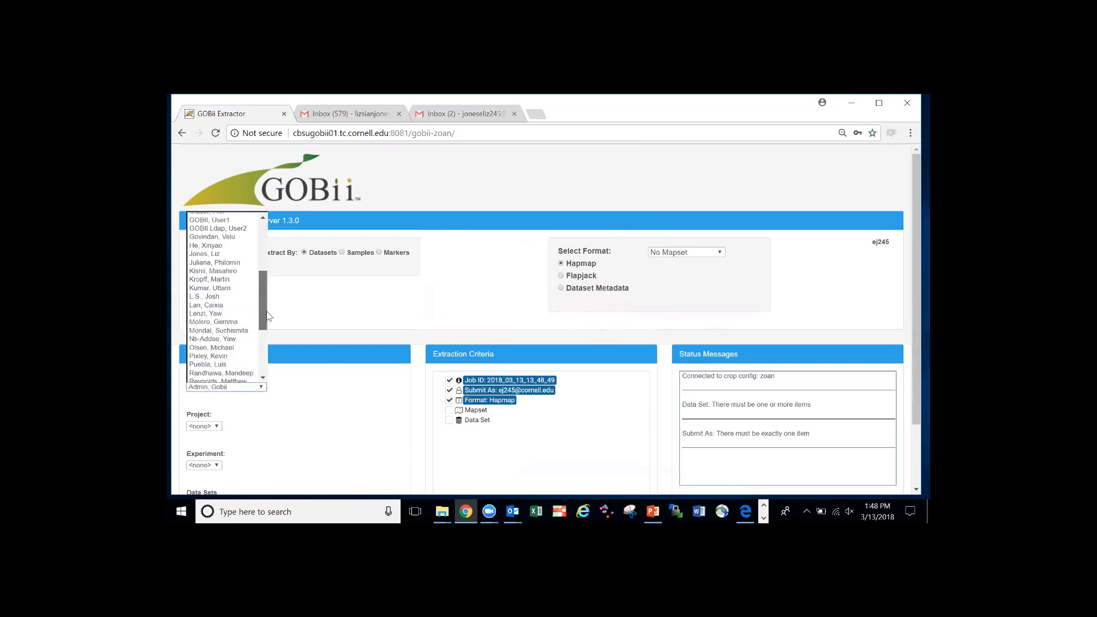
pyautogui.scroll(-3, 266, 325)
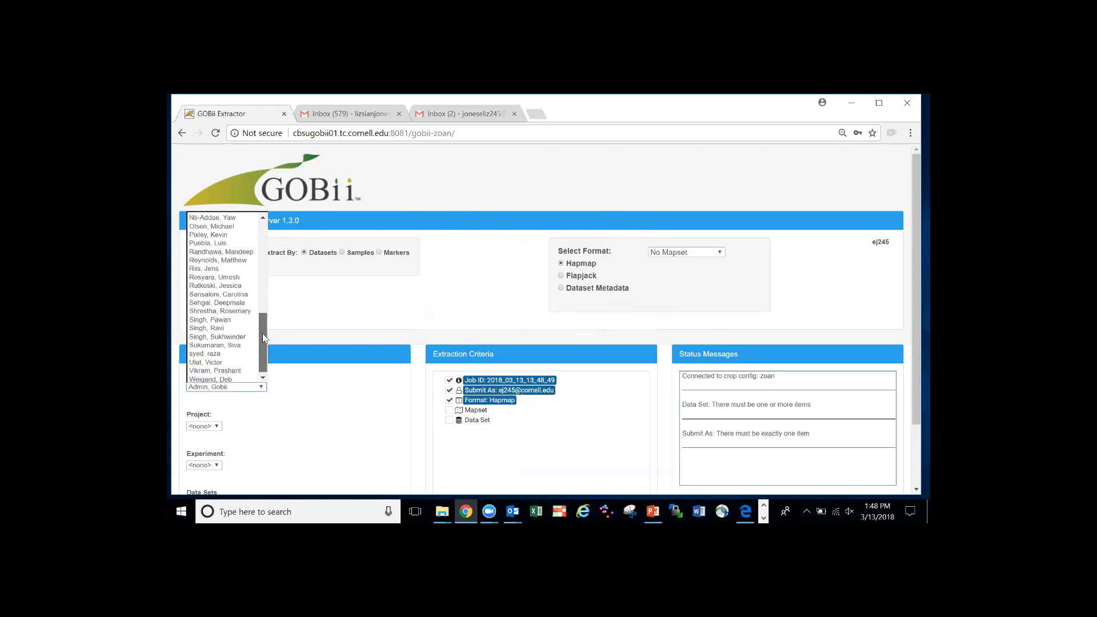
pyautogui.scroll(3, 264, 339)
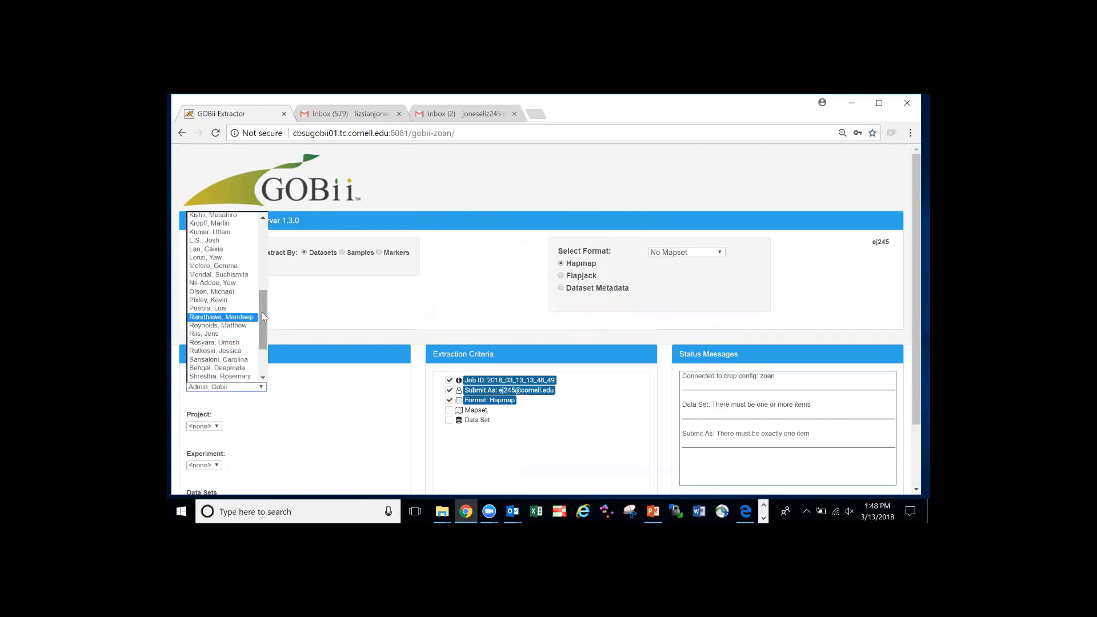
pyautogui.scroll(3, 263, 311)
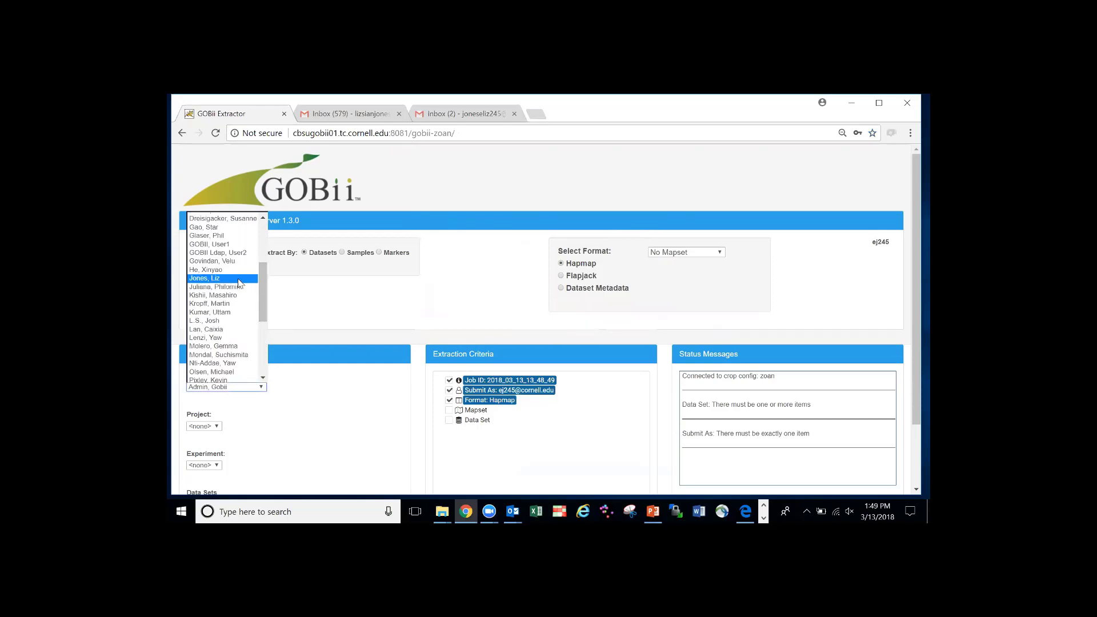
pyautogui.click(239, 280)
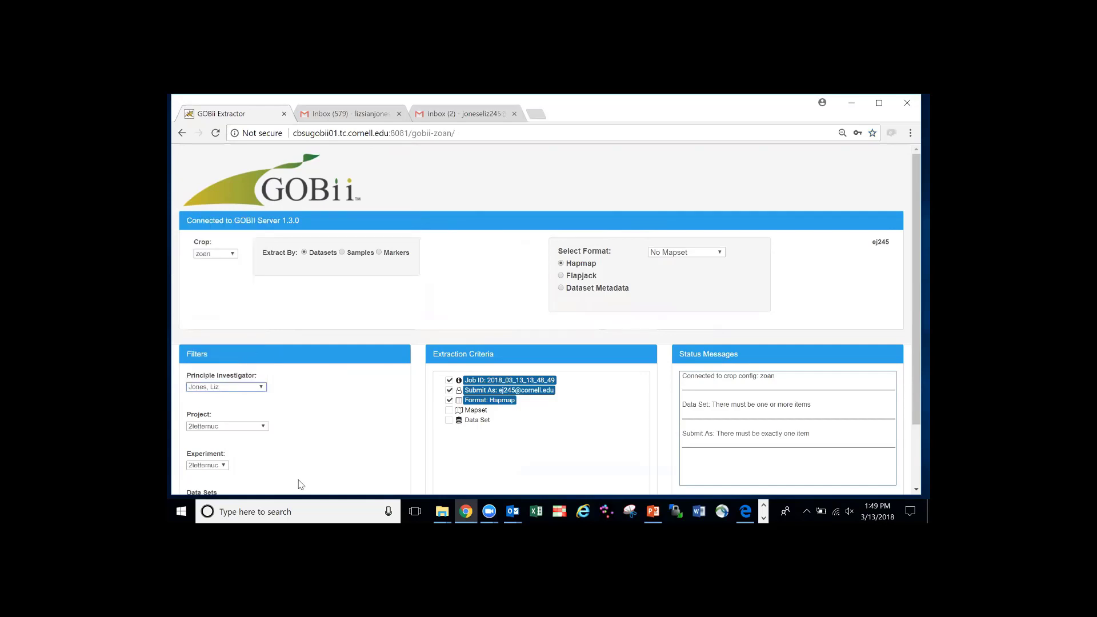
# Filter by the Codominant test project and select its Codominant test data set for extraction
pyautogui.click(260, 429)
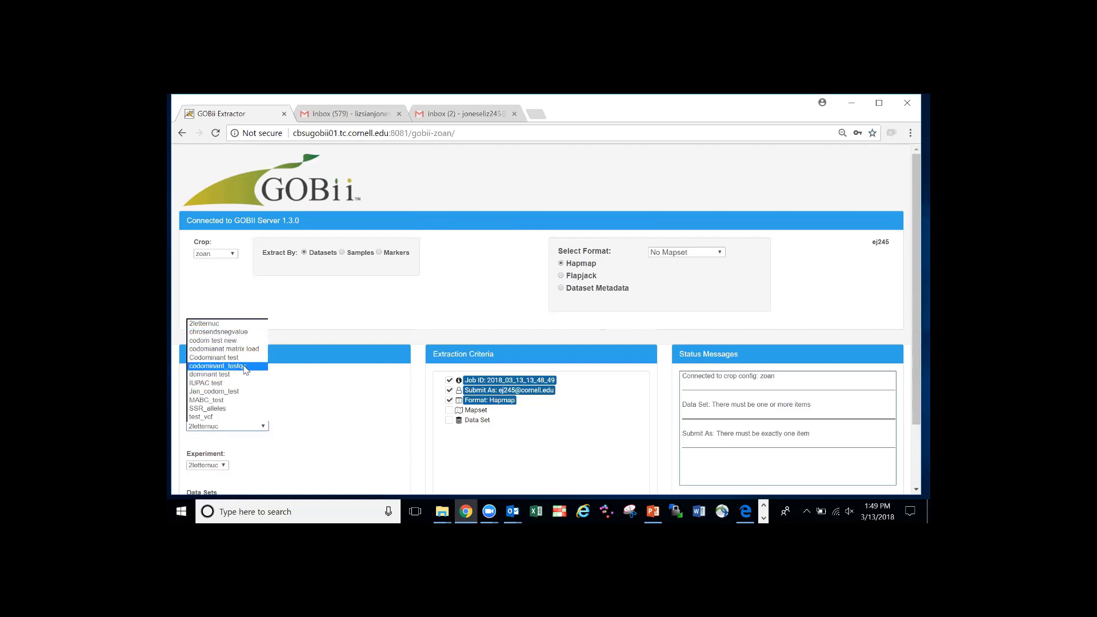
pyautogui.click(214, 357)
pyautogui.scroll(-2, 214, 357)
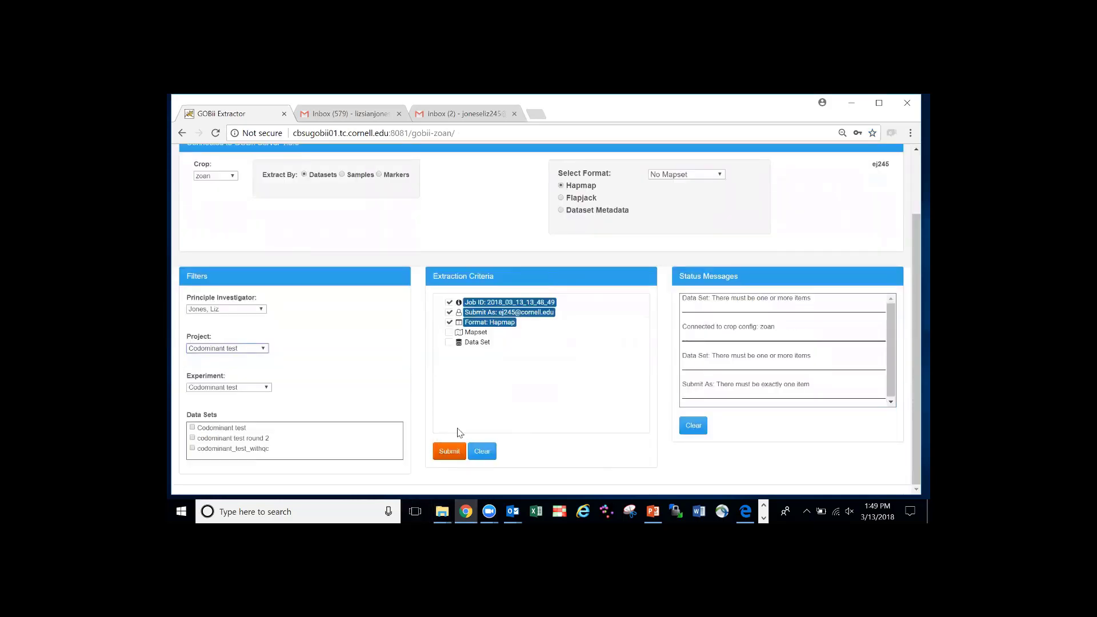
pyautogui.click(449, 451)
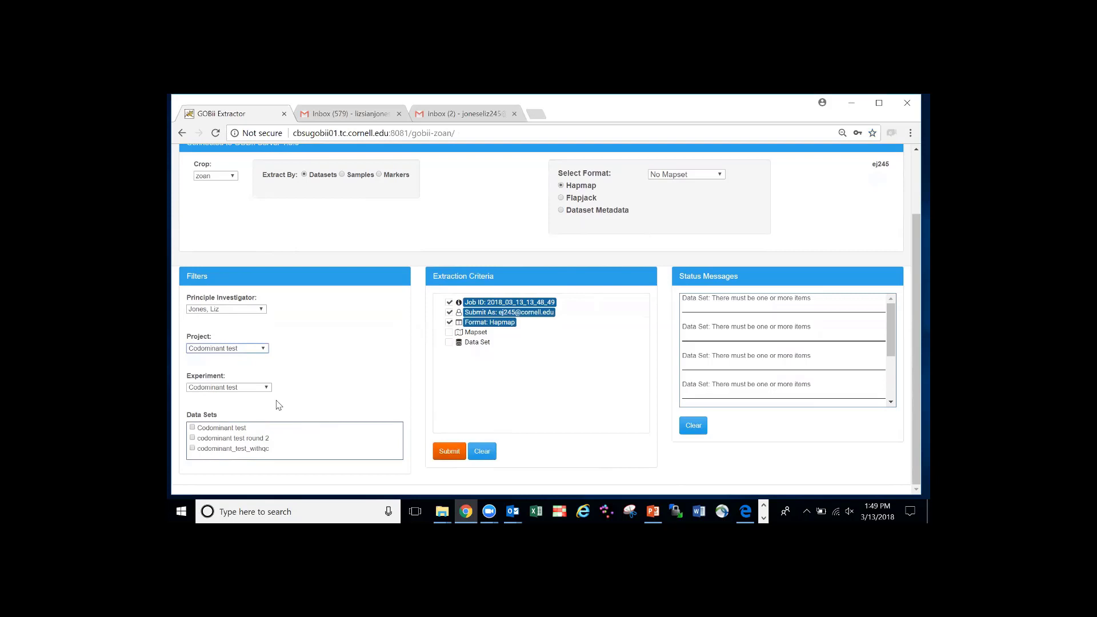
pyautogui.click(193, 429)
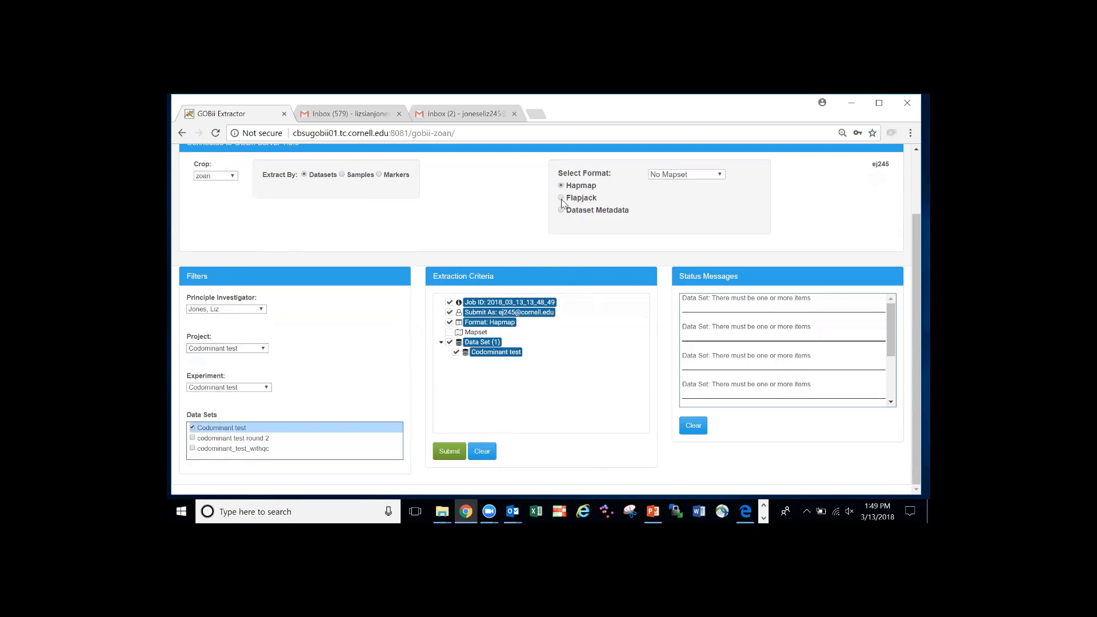
# Choose the Flapjack format with a mapset and submit the extraction job
pyautogui.click(699, 179)
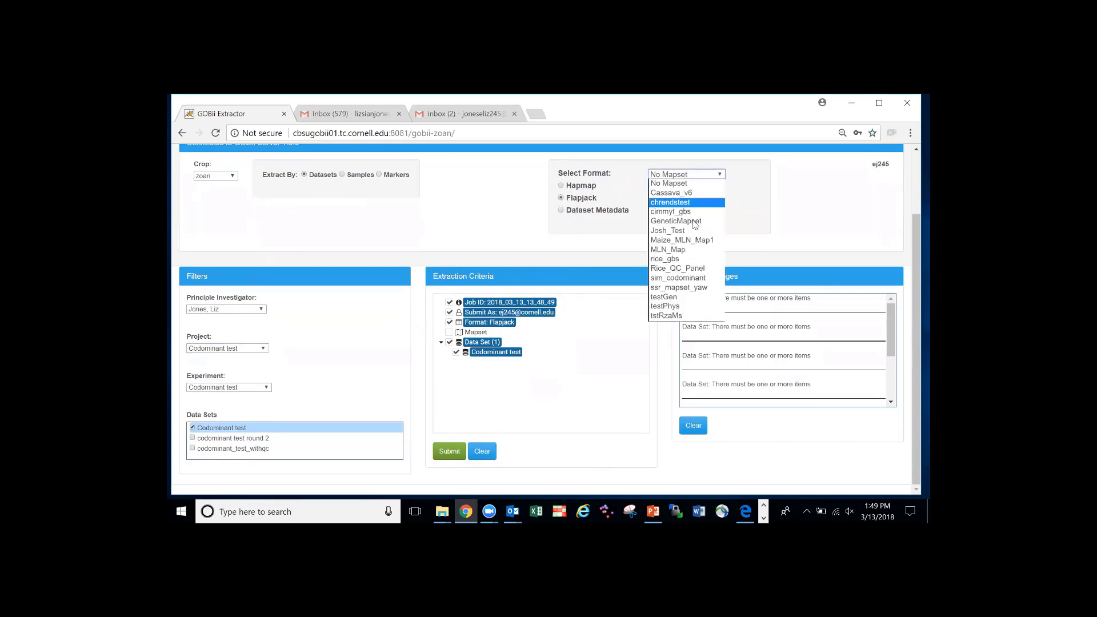
pyautogui.click(699, 301)
pyautogui.click(444, 451)
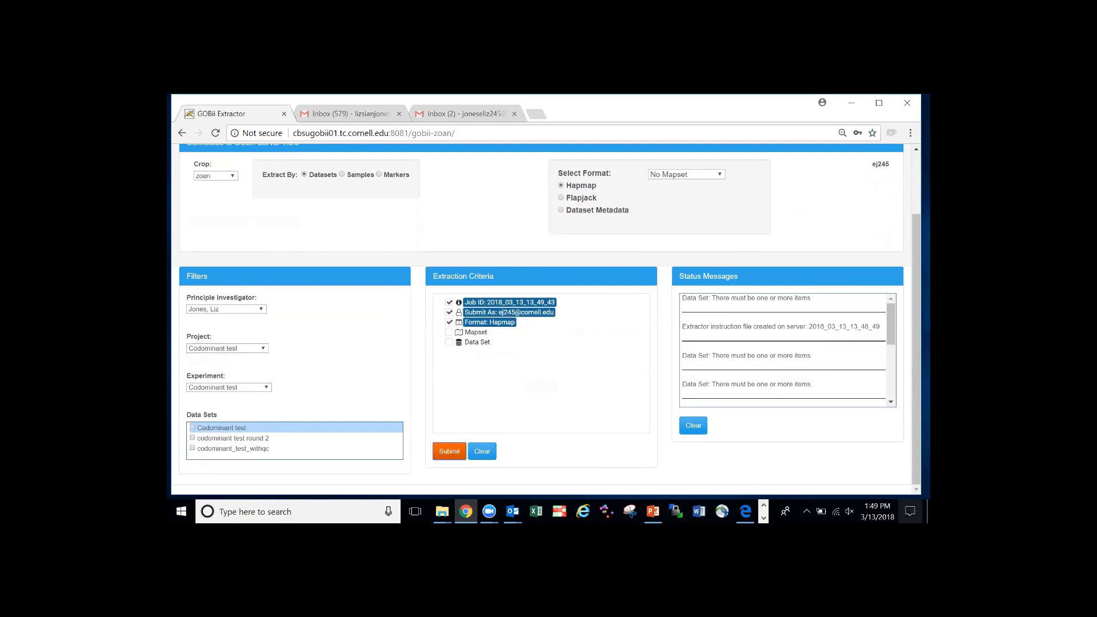
# Open the 2018_03_12_19_33_20 folder from the desktop and switch to Excel to view the extracted sample file
pyautogui.click(928, 512)
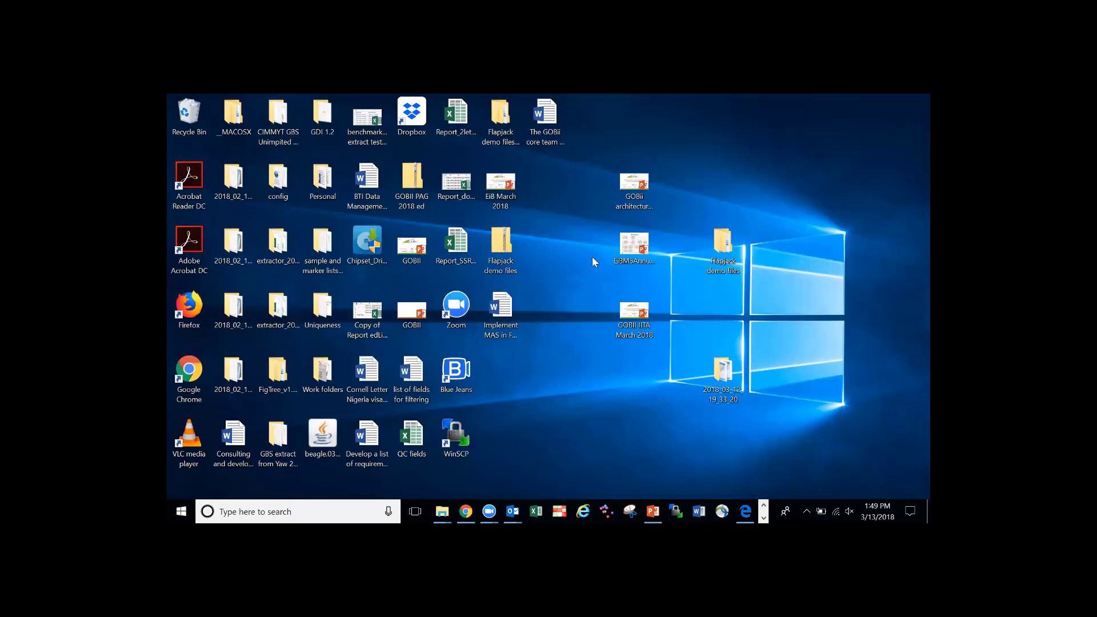
pyautogui.doubleClick(723, 368)
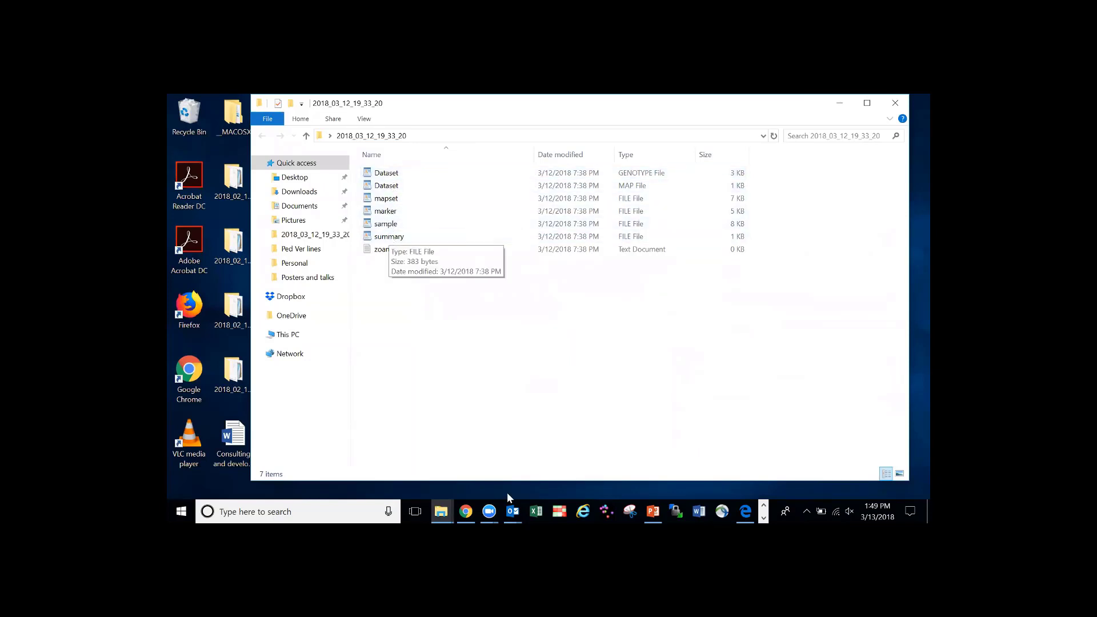
pyautogui.click(536, 511)
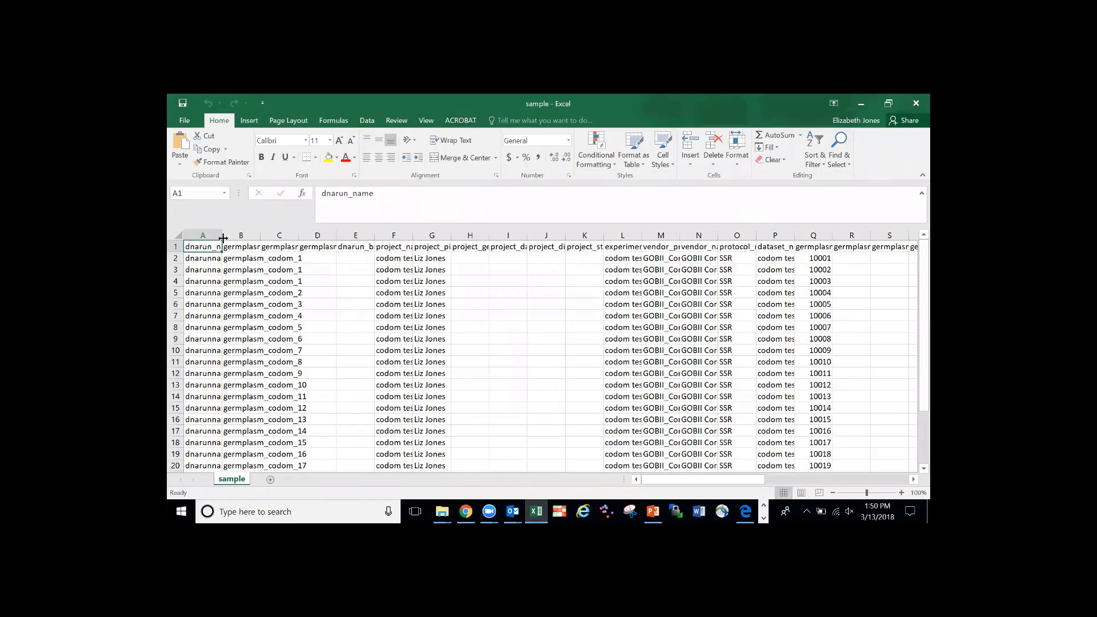
# Widen the dnarun_name, germplasm_name and project_name columns in the sample sheet and look through its metadata
pyautogui.moveTo(223, 234); pyautogui.dragTo(361, 238)
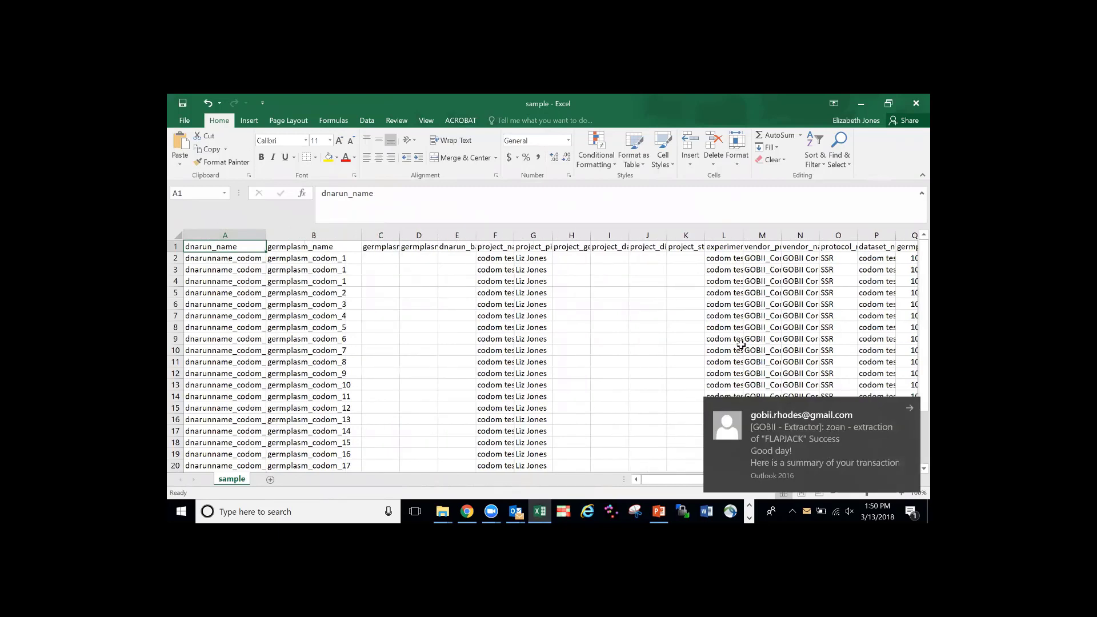
pyautogui.moveTo(515, 233); pyautogui.dragTo(544, 233)
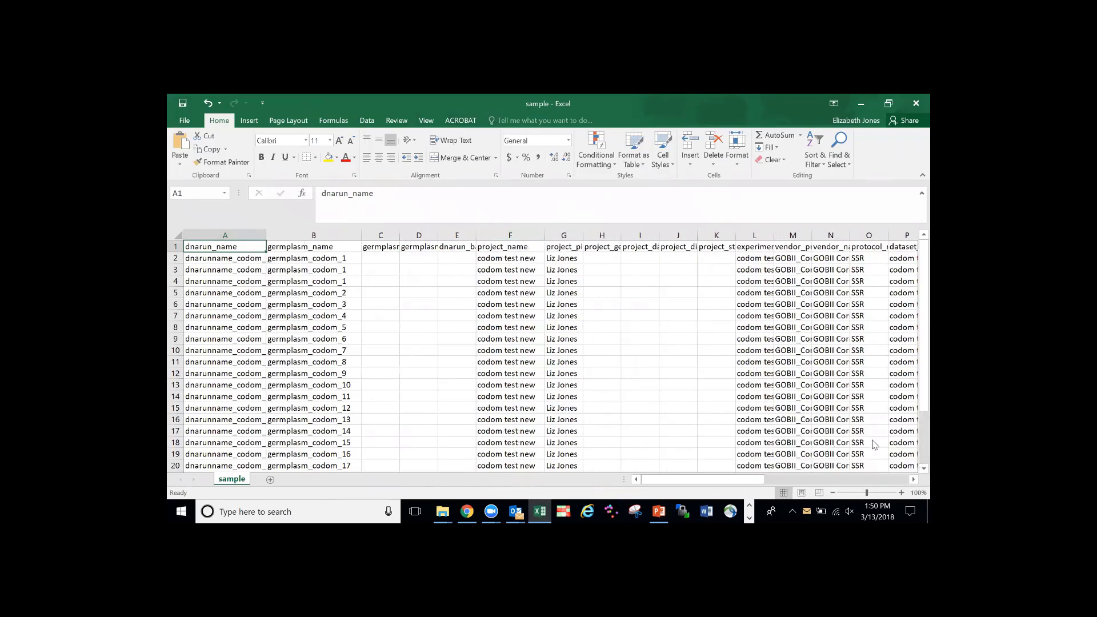
pyautogui.moveTo(753, 482); pyautogui.dragTo(716, 480)
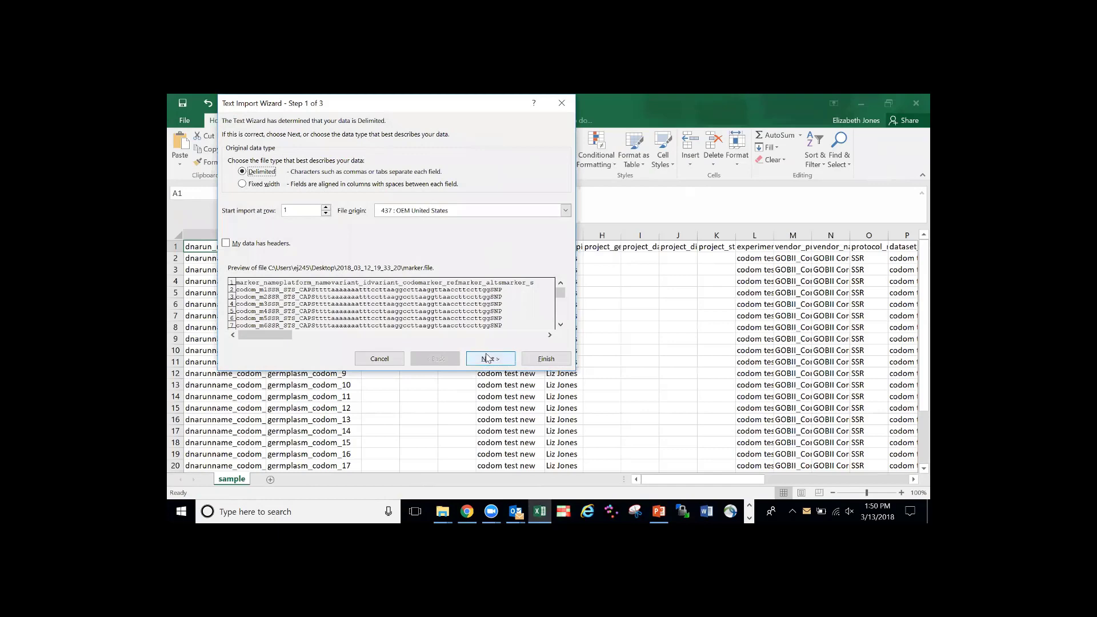
# Import the marker file into Excel as delimited text and widen the marker_name and platform_name columns
pyautogui.click(495, 357)
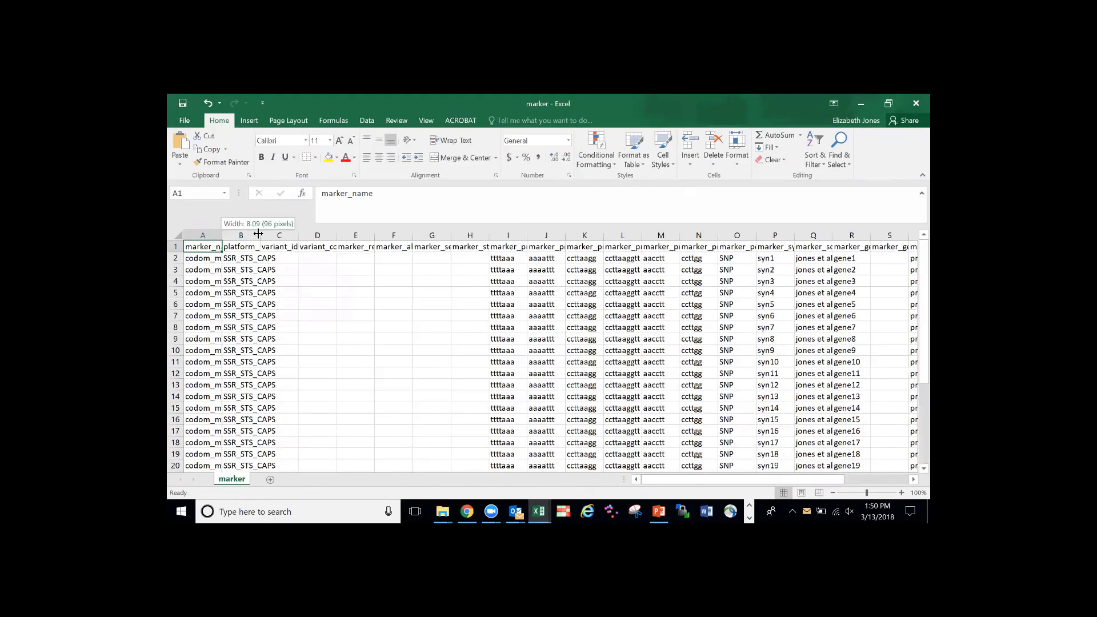
pyautogui.moveTo(258, 234); pyautogui.dragTo(351, 235)
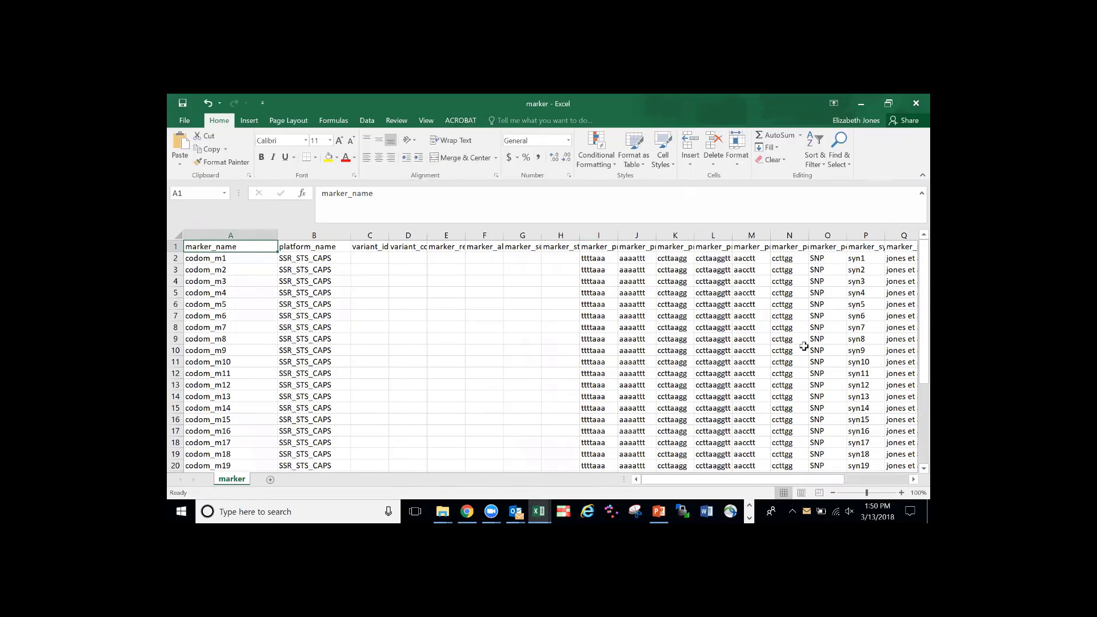
pyautogui.moveTo(763, 482)
pyautogui.mouseDown()
pyautogui.moveTo(835, 487)
pyautogui.moveTo(771, 490)
pyautogui.mouseUp()
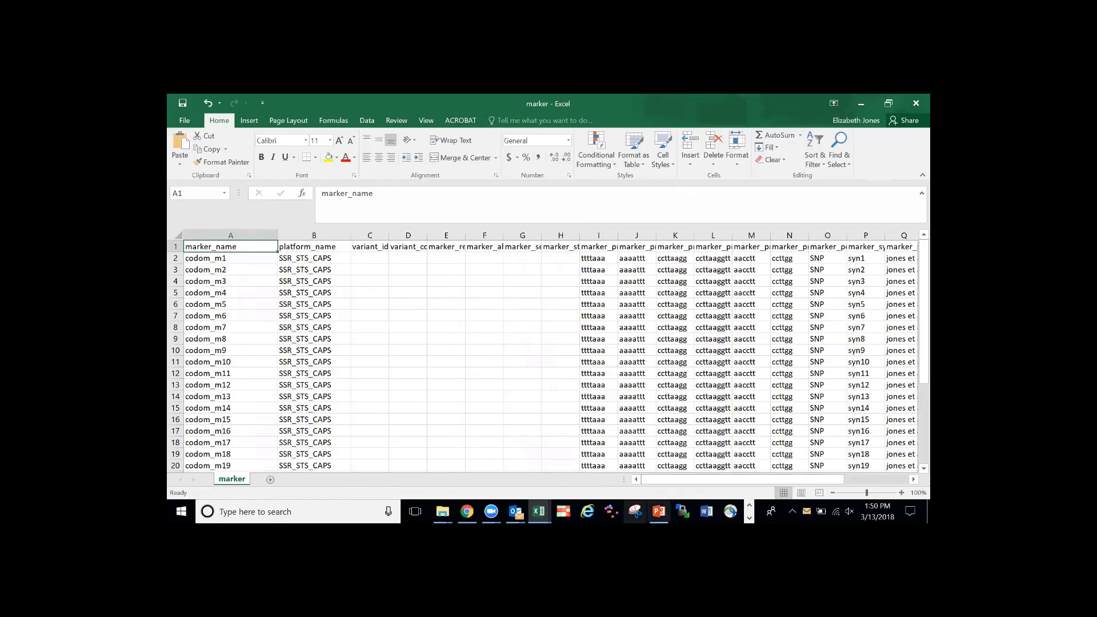
# Open the recent Dataset genotype file in Excel
pyautogui.click(184, 120)
pyautogui.click(193, 181)
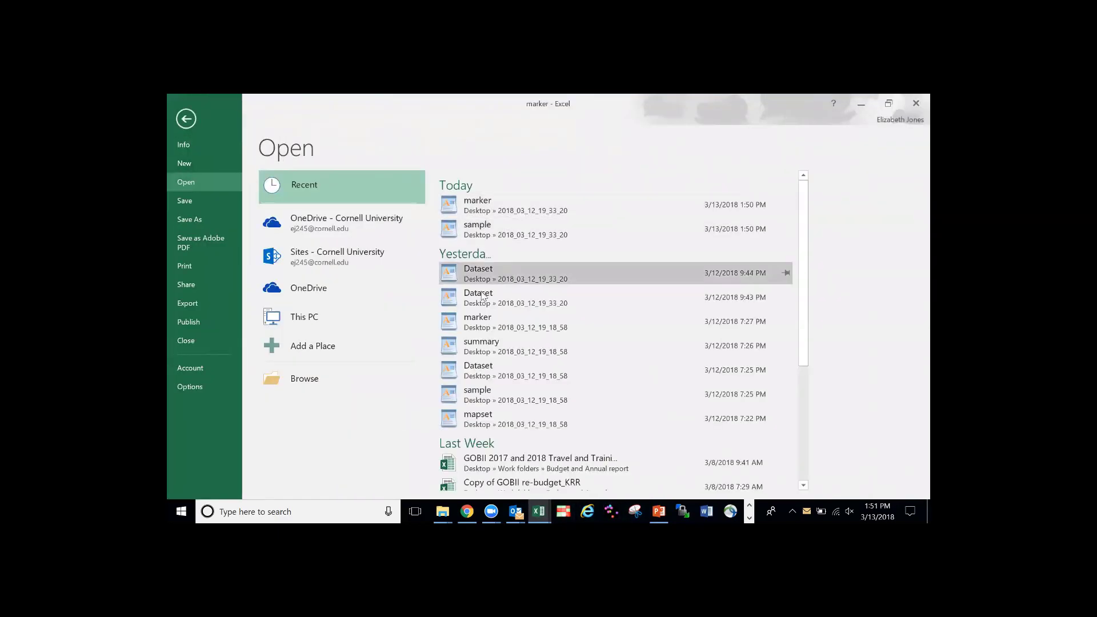
pyautogui.click(511, 371)
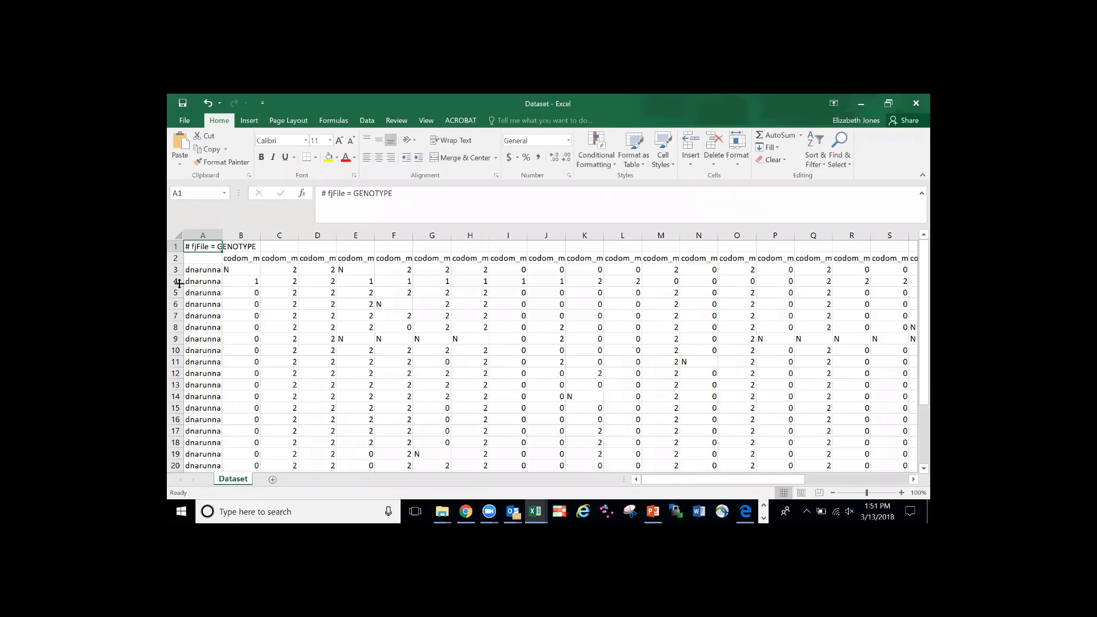
# Widen the line name column in the genotype sheet and check the first marker names in row 2
pyautogui.click(236, 246)
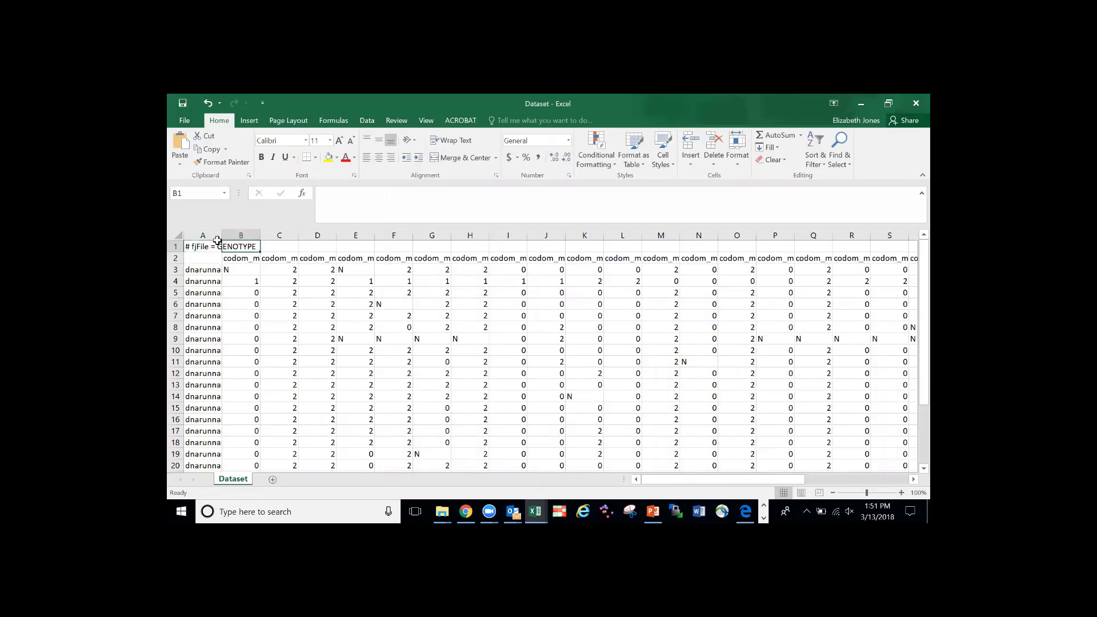
pyautogui.moveTo(223, 234); pyautogui.dragTo(277, 233)
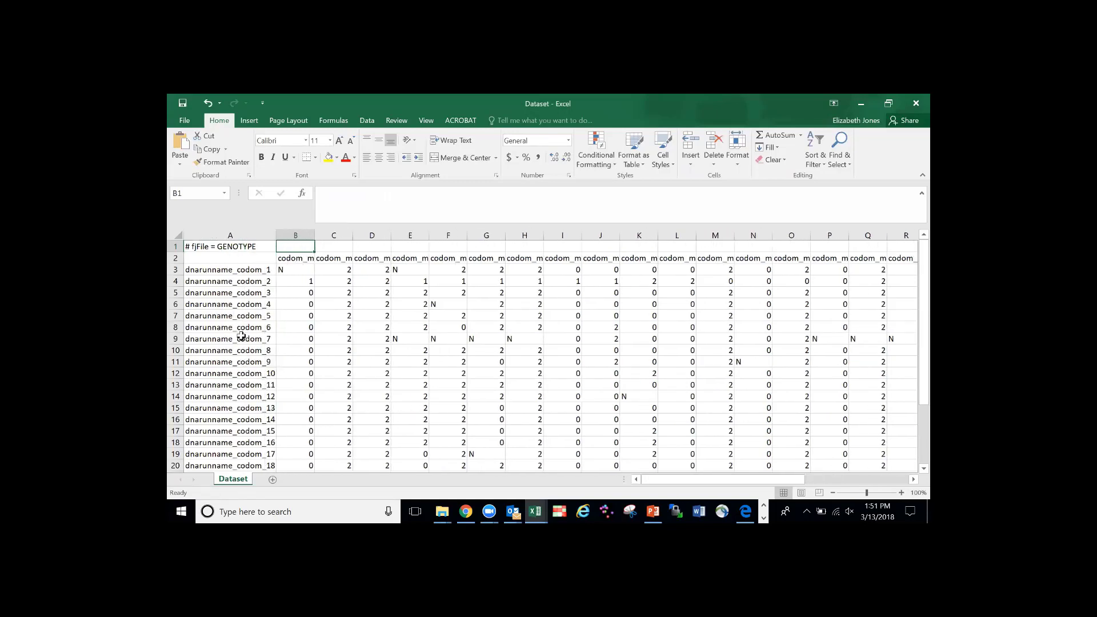
pyautogui.click(307, 258)
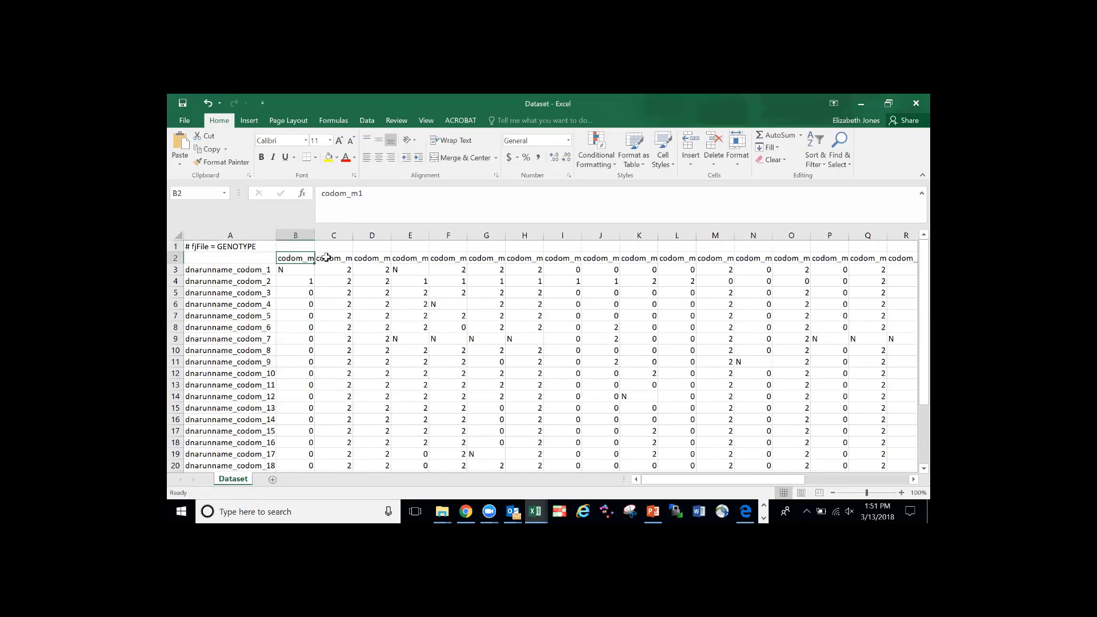
pyautogui.click(325, 257)
pyautogui.click(380, 256)
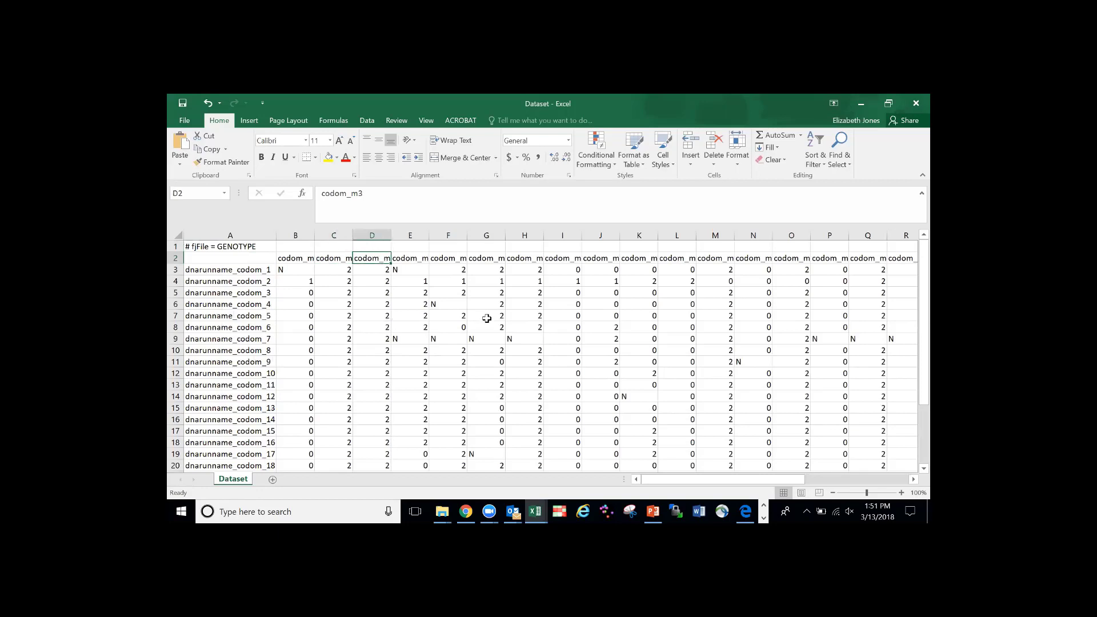
# Inspect the genotype calls coded N in cells F9, E9 and F6
pyautogui.click(447, 341)
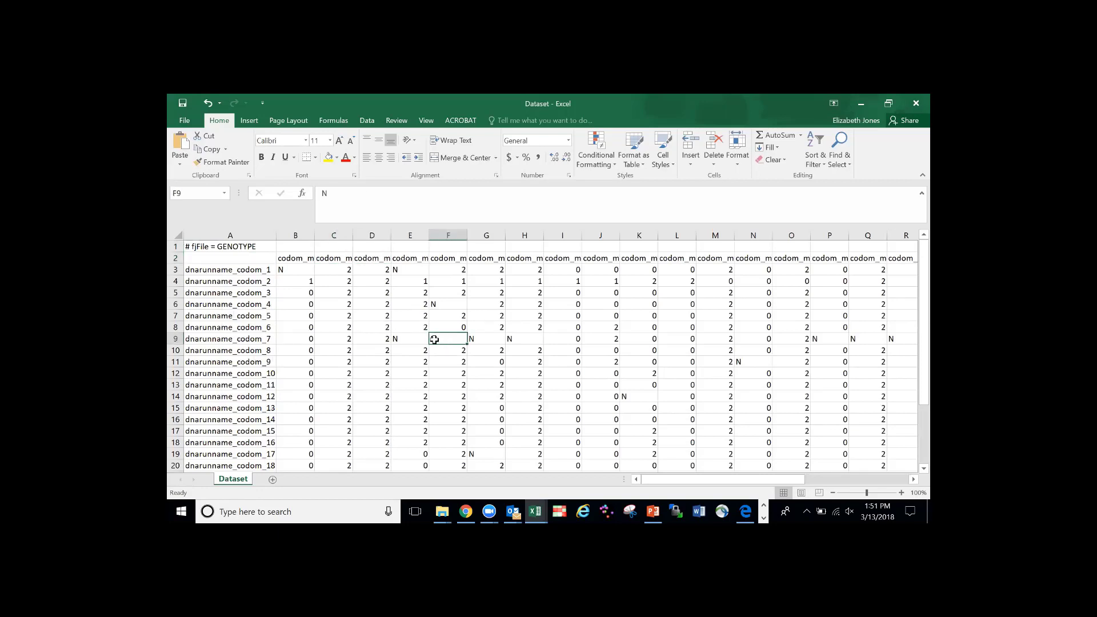
pyautogui.click(399, 340)
pyautogui.click(444, 304)
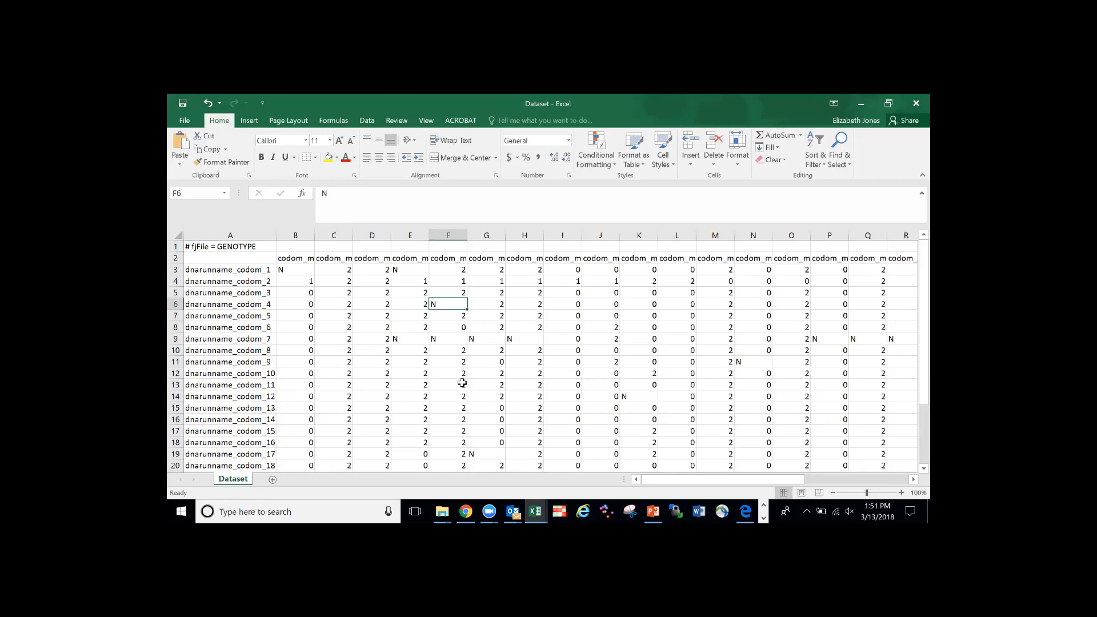
# Bring up the mapset file in Excel and widen its marker_name column
pyautogui.click(442, 511)
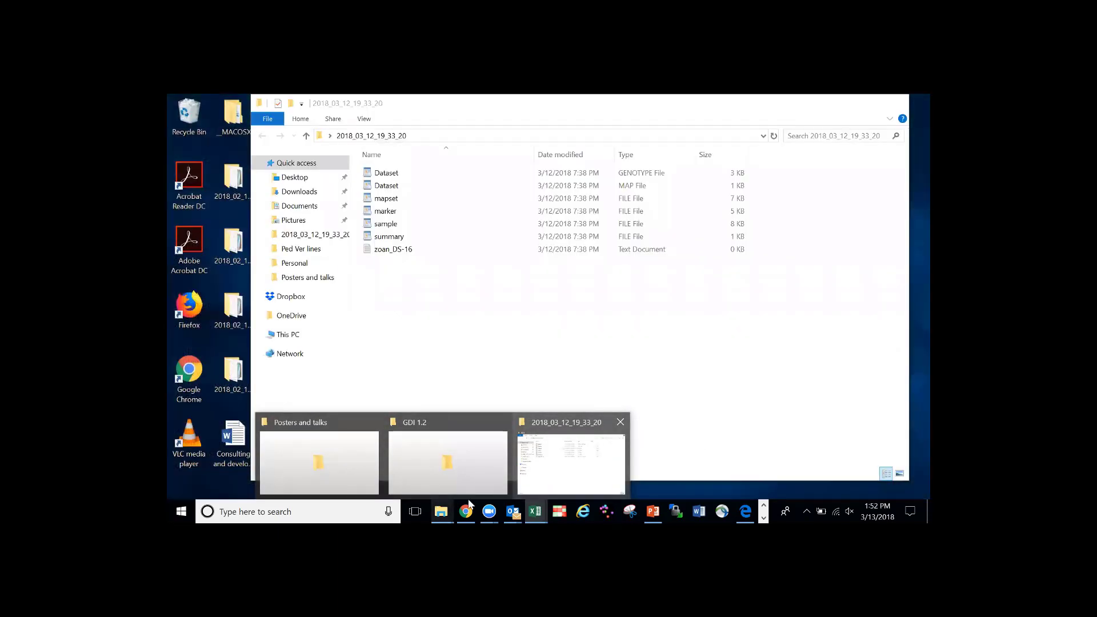
pyautogui.moveTo(535, 511)
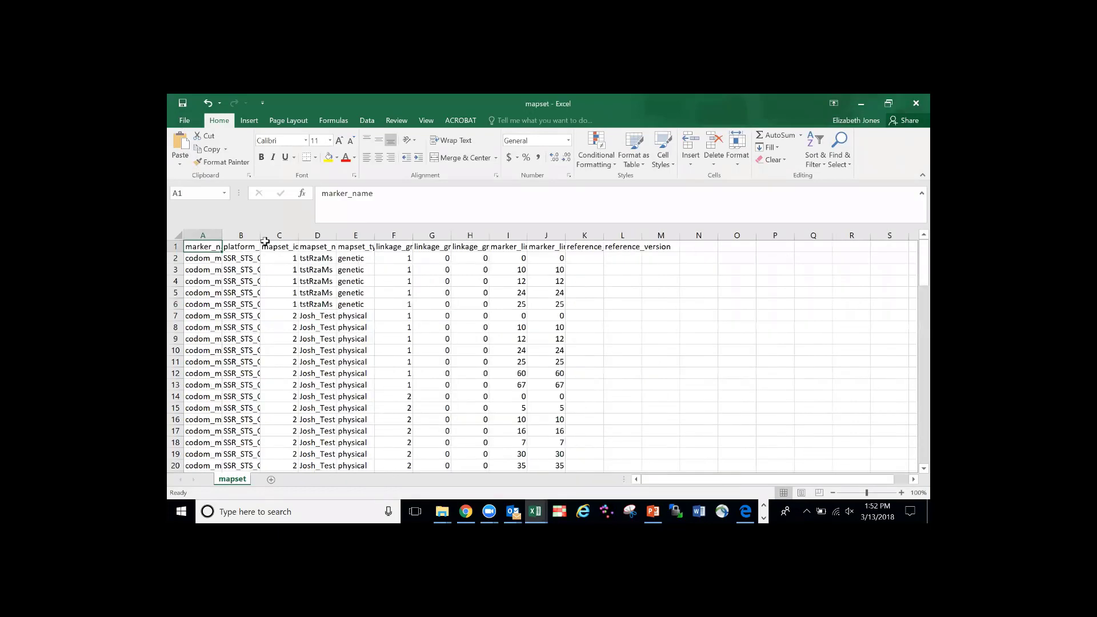
pyautogui.moveTo(221, 236); pyautogui.dragTo(268, 235)
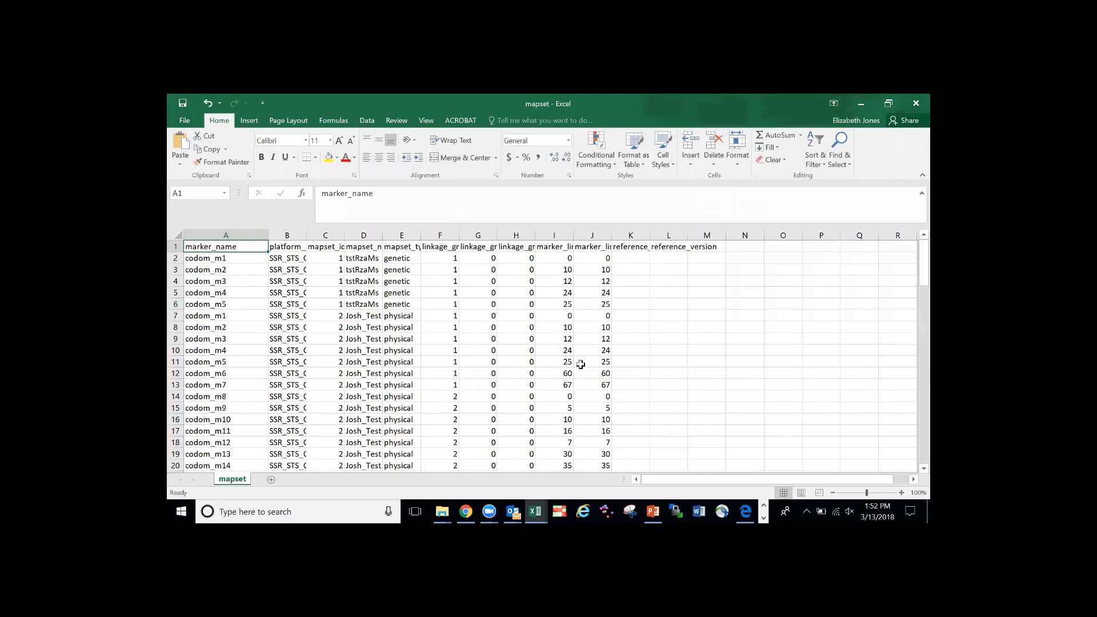
# Import Dataset.map into Excel as delimited text, widen the marker name column and examine the chromosome rows 2 to 5
pyautogui.click(184, 122)
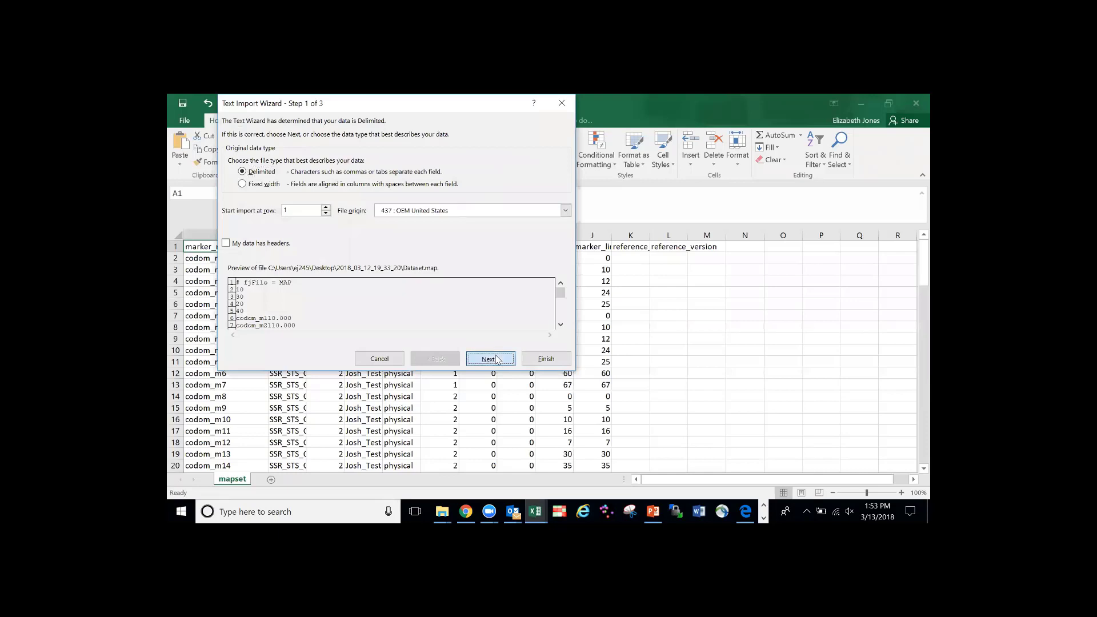
pyautogui.click(490, 359)
pyautogui.click(538, 360)
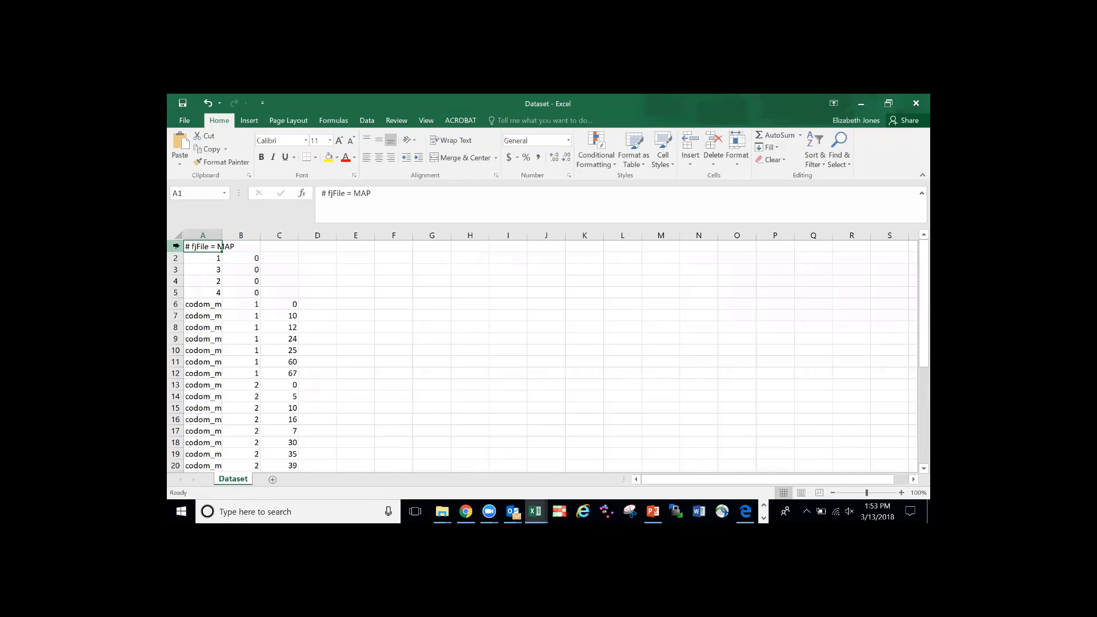
pyautogui.moveTo(175, 260); pyautogui.dragTo(174, 292)
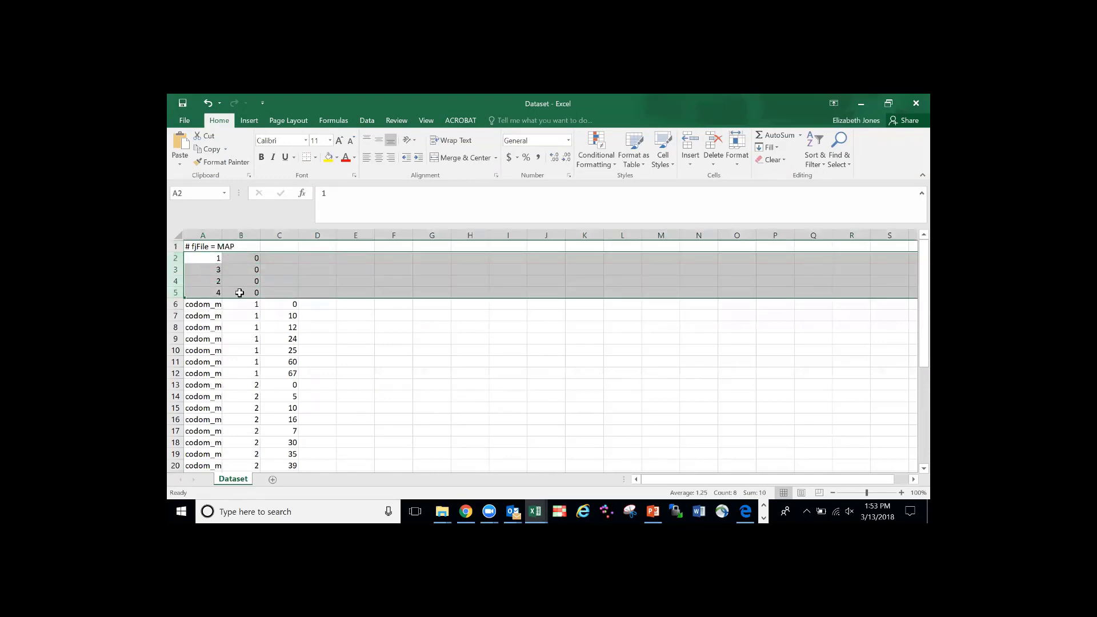
pyautogui.click(249, 259)
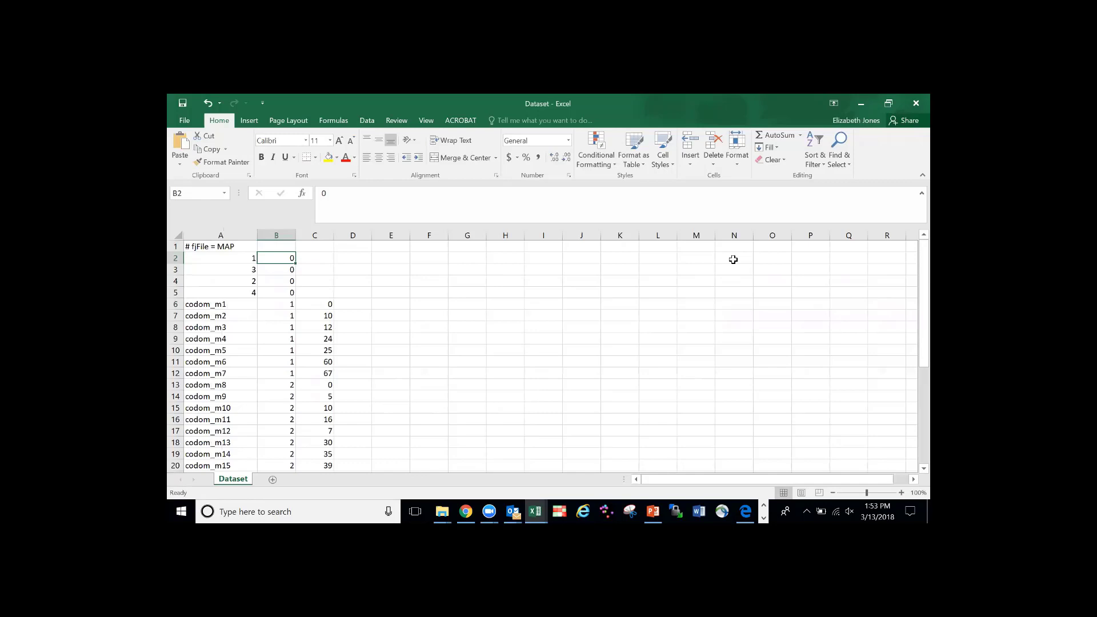
# Put away the map sheet and close the mapset, genotype and marker workbooks without saving changes
pyautogui.click(861, 103)
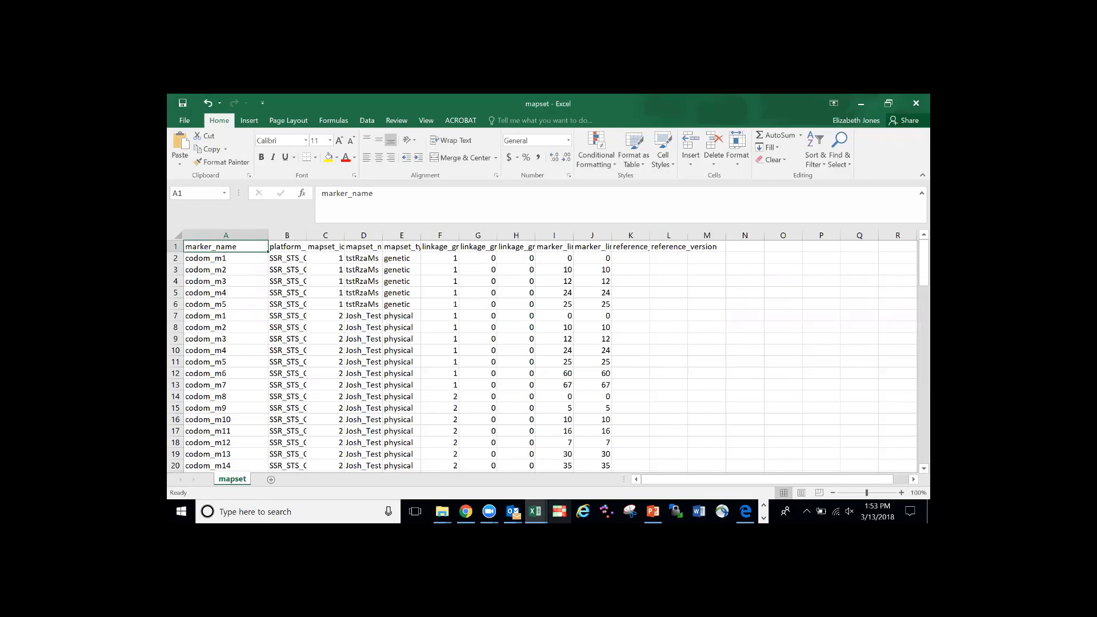
pyautogui.click(915, 103)
pyautogui.click(915, 103)
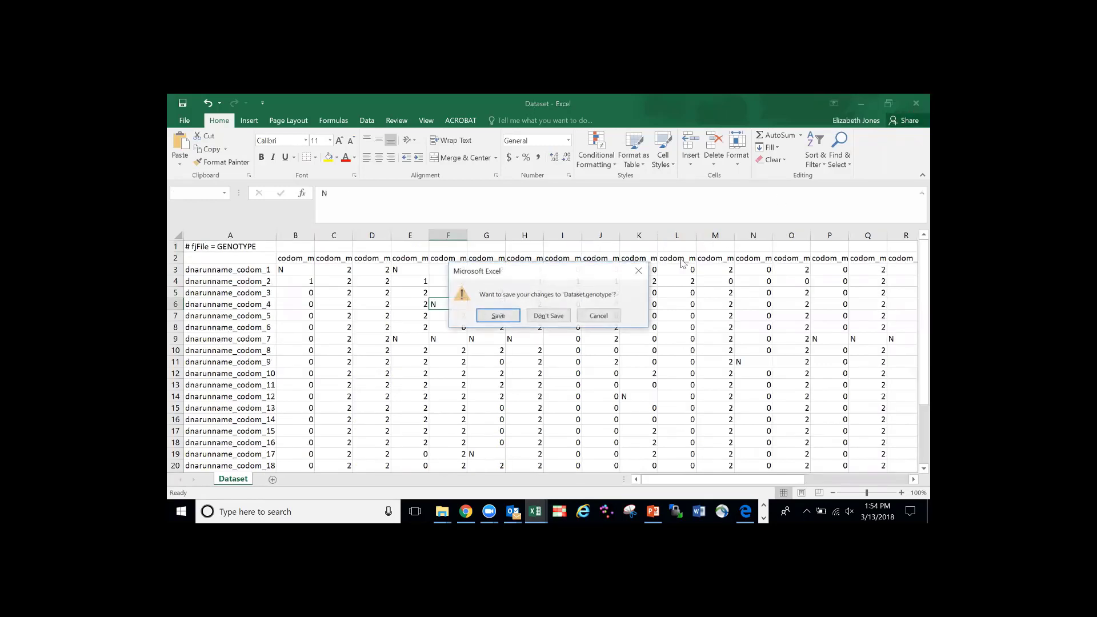
pyautogui.click(548, 316)
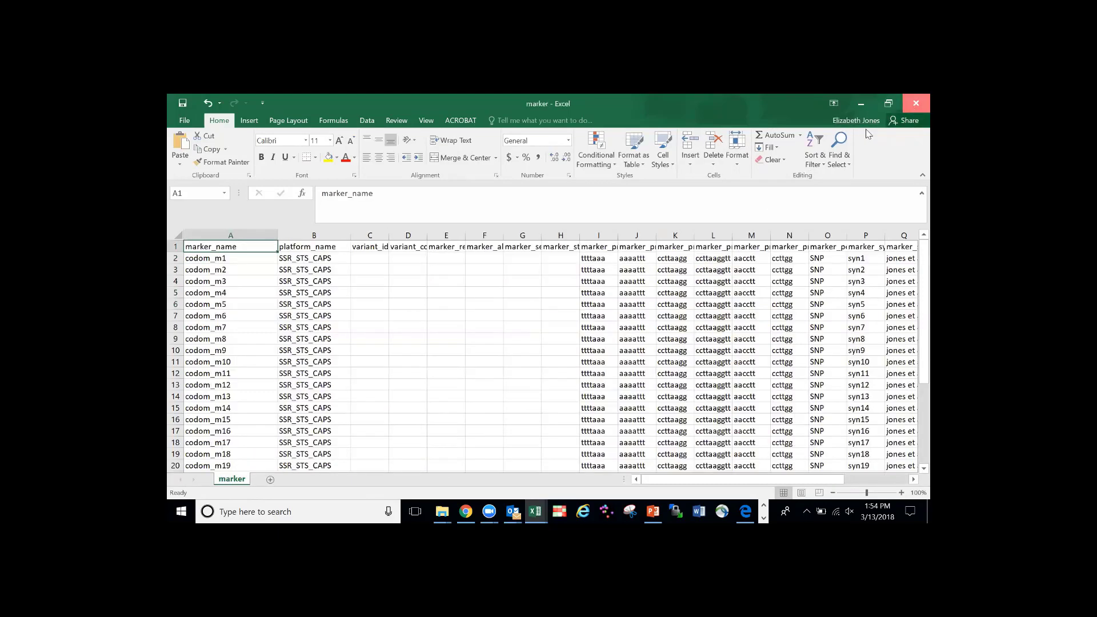
pyautogui.click(916, 104)
pyautogui.click(549, 315)
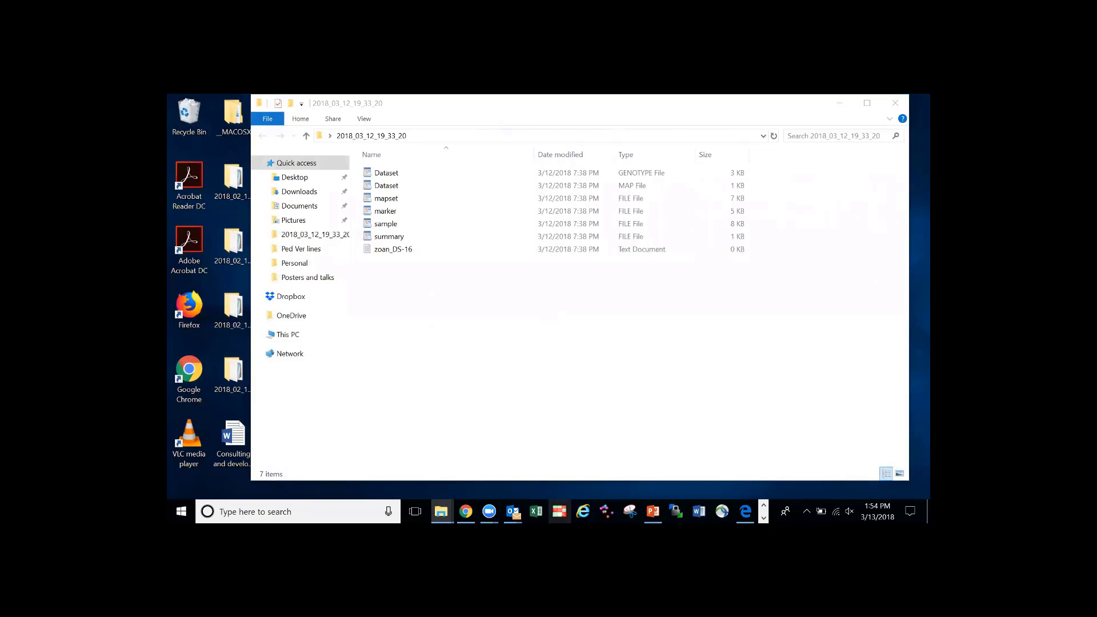
# Switch to Flapjack and import Dataset.map and Dataset.genotype with the heterozygous separator string left empty
pyautogui.hotkey('alt', 'Tab')
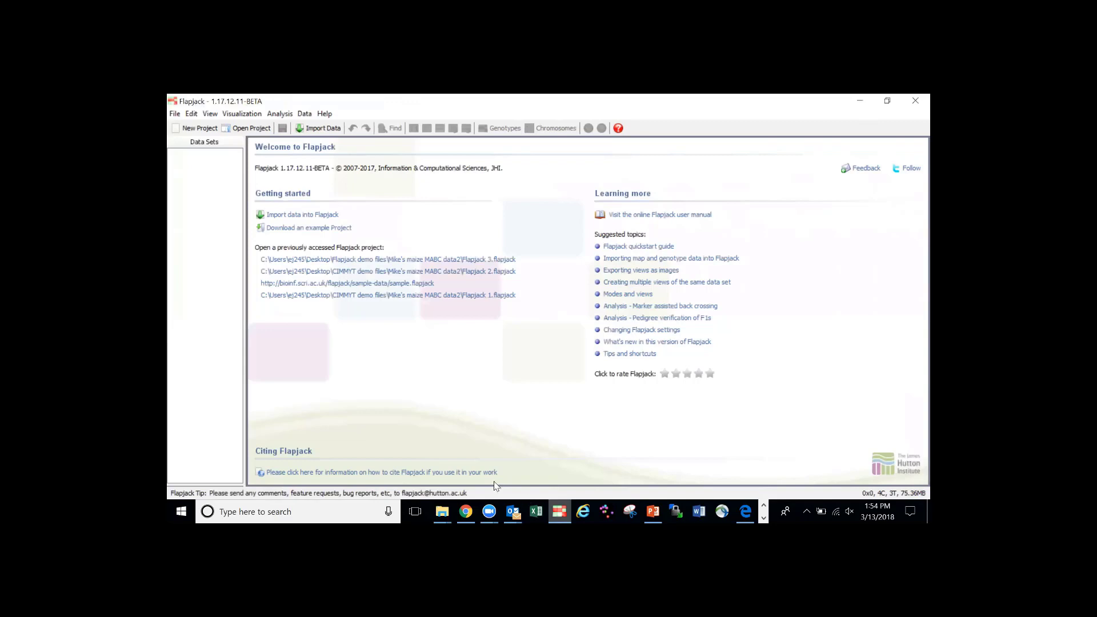
pyautogui.click(293, 220)
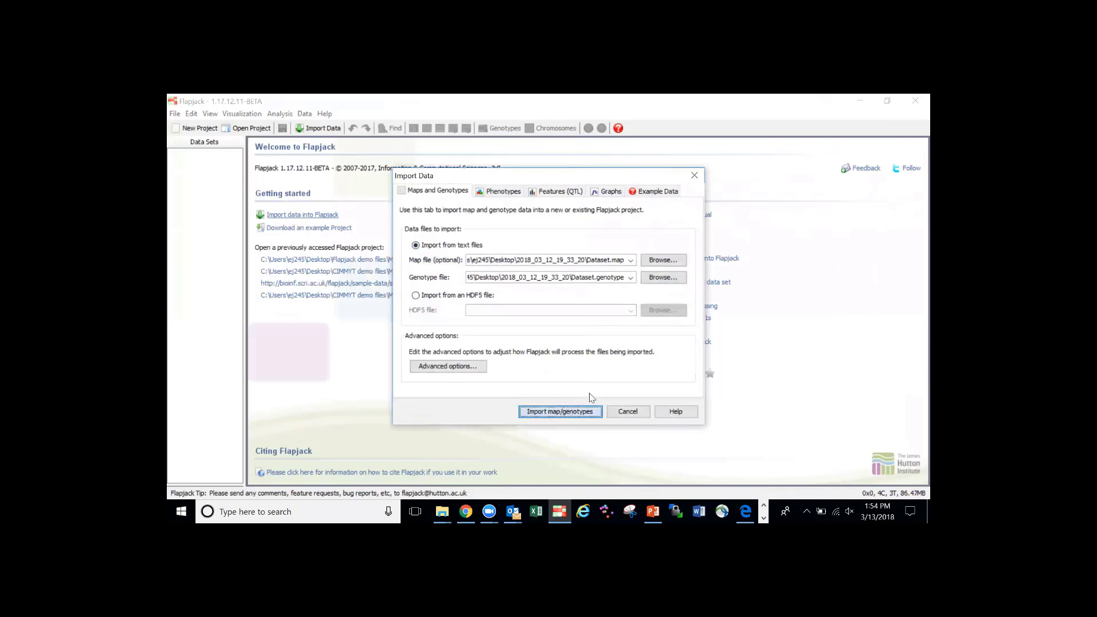
pyautogui.click(462, 371)
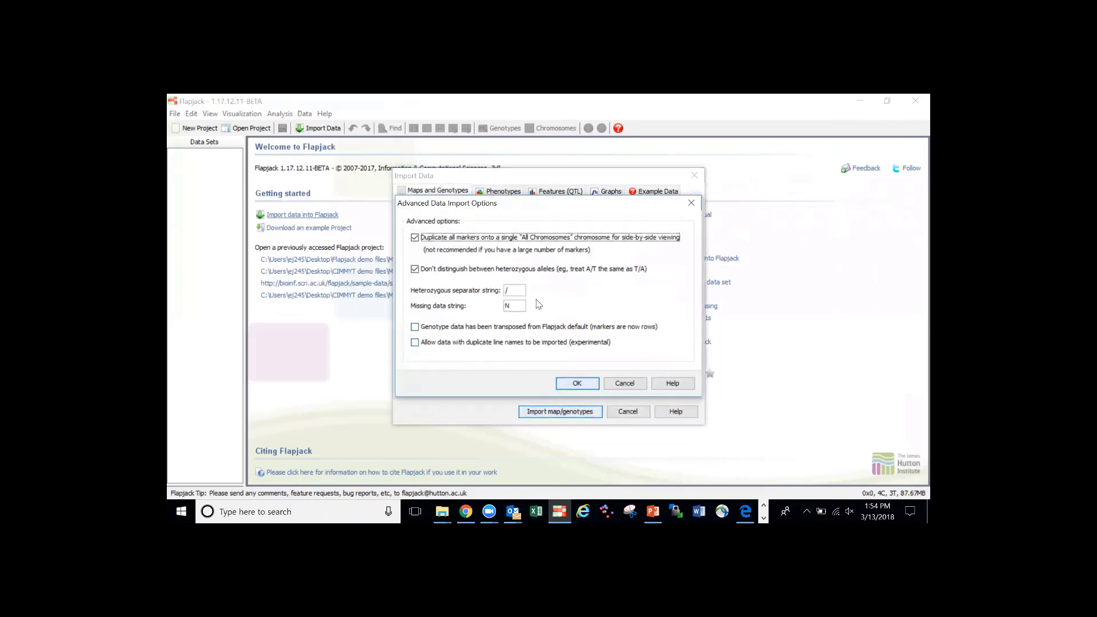
pyautogui.click(504, 290)
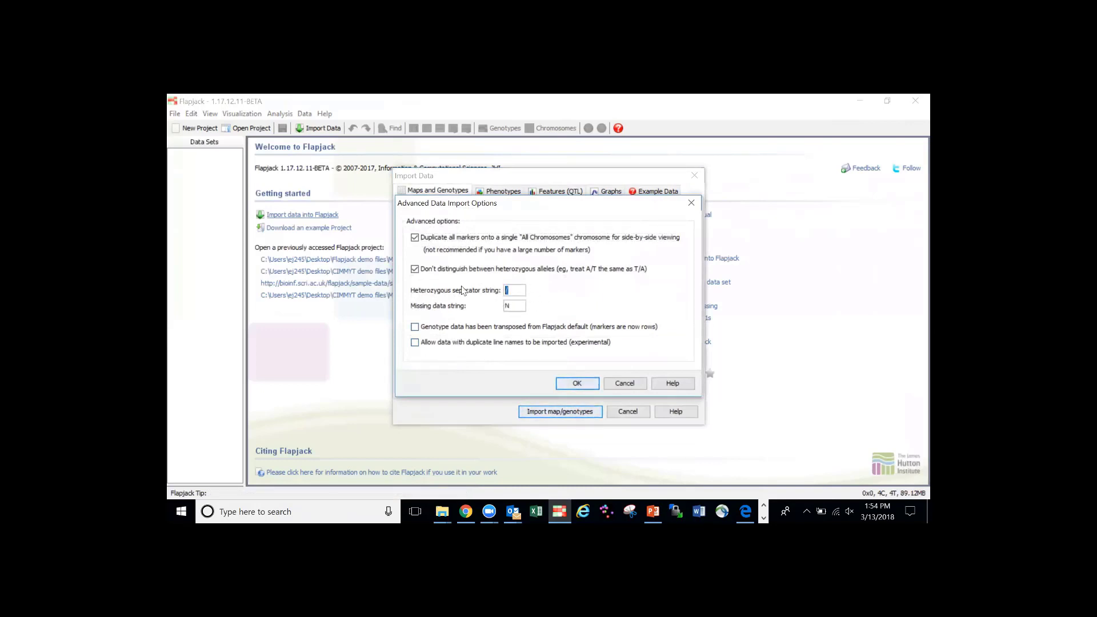
pyautogui.press('Delete')
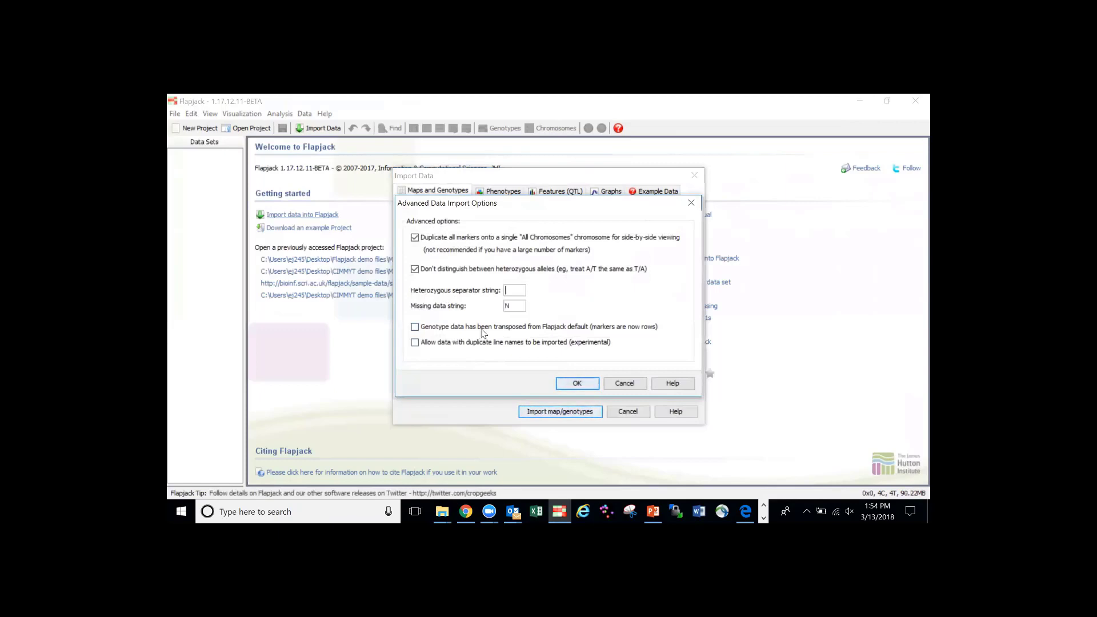
pyautogui.press('Return')
pyautogui.click(548, 415)
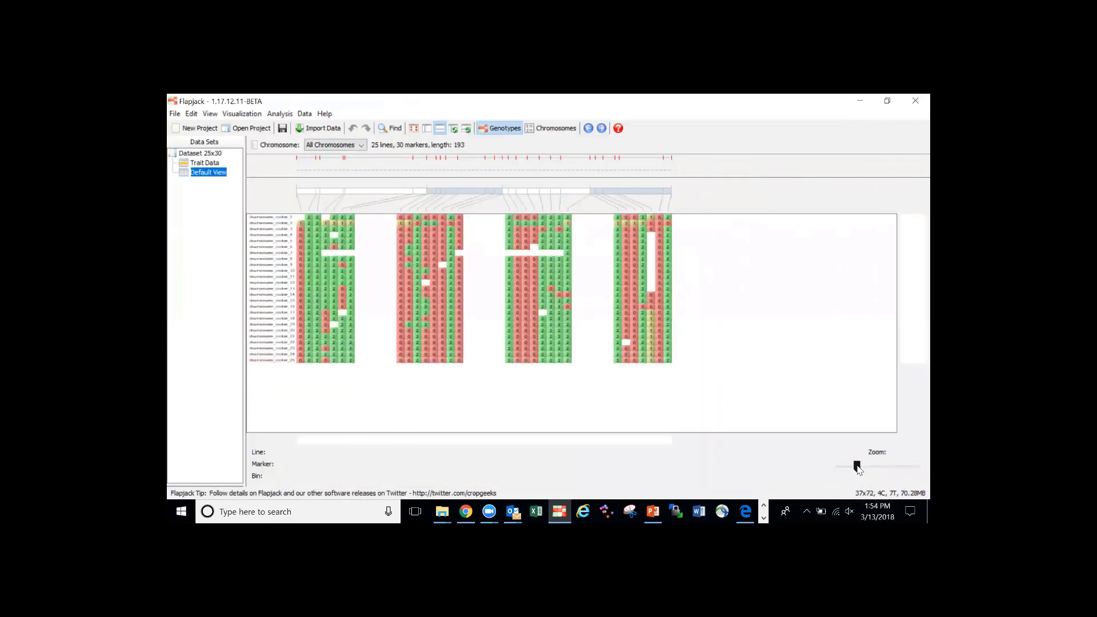
# Sort the lines by similarity to dnarunname_codom_1 using the markers of All Chromosomes
pyautogui.moveTo(857, 467); pyautogui.dragTo(866, 467)
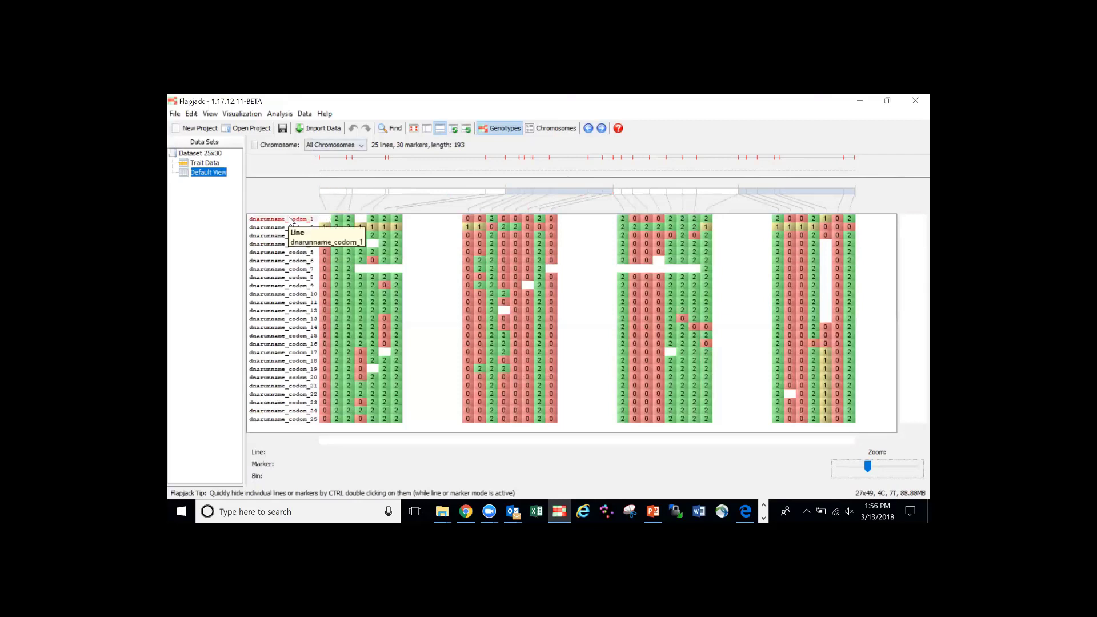
pyautogui.click(281, 114)
pyautogui.moveTo(293, 131)
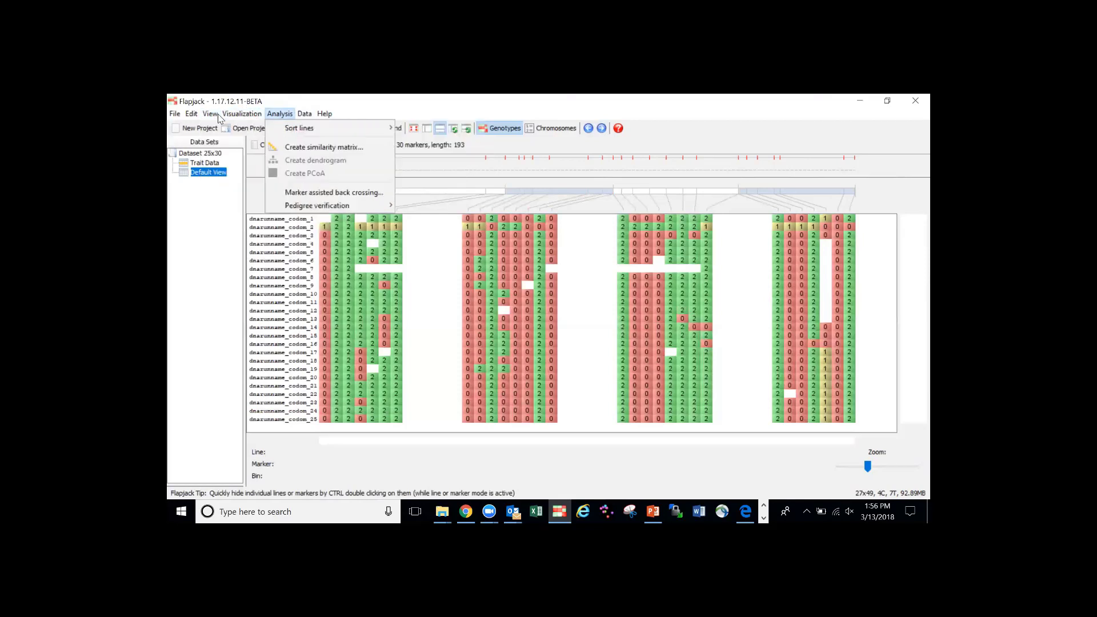
pyautogui.moveTo(303, 210)
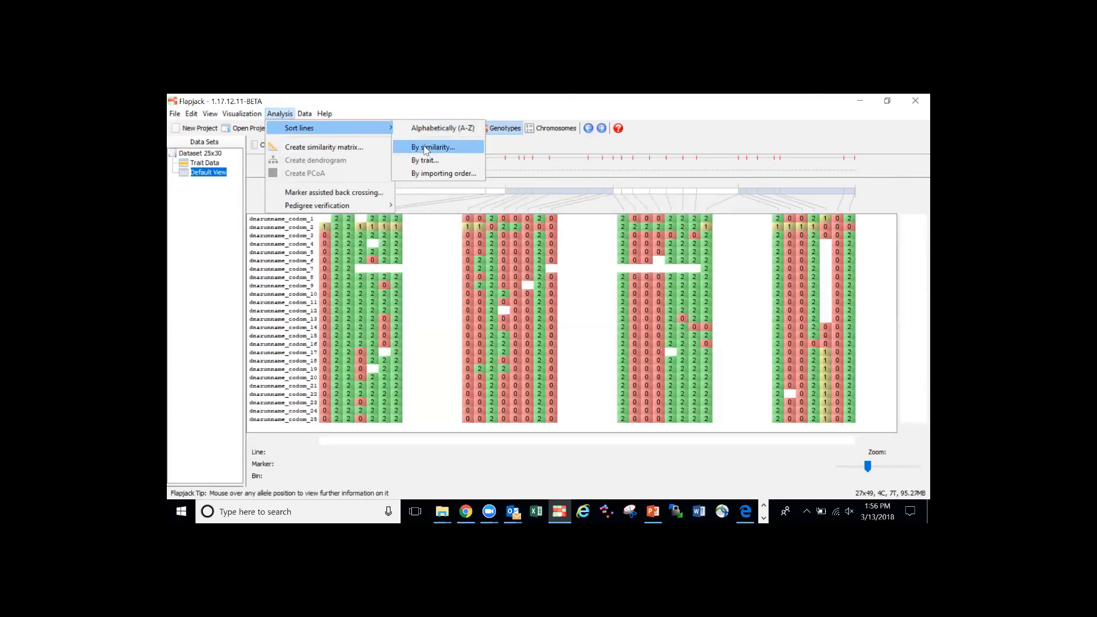
pyautogui.click(426, 150)
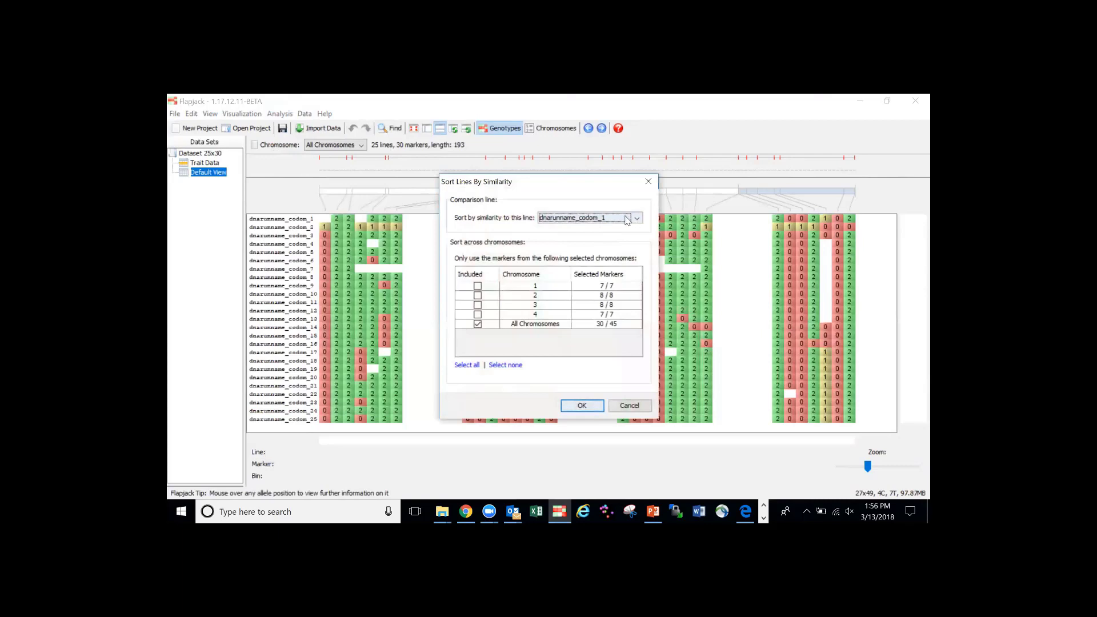
pyautogui.press('Return')
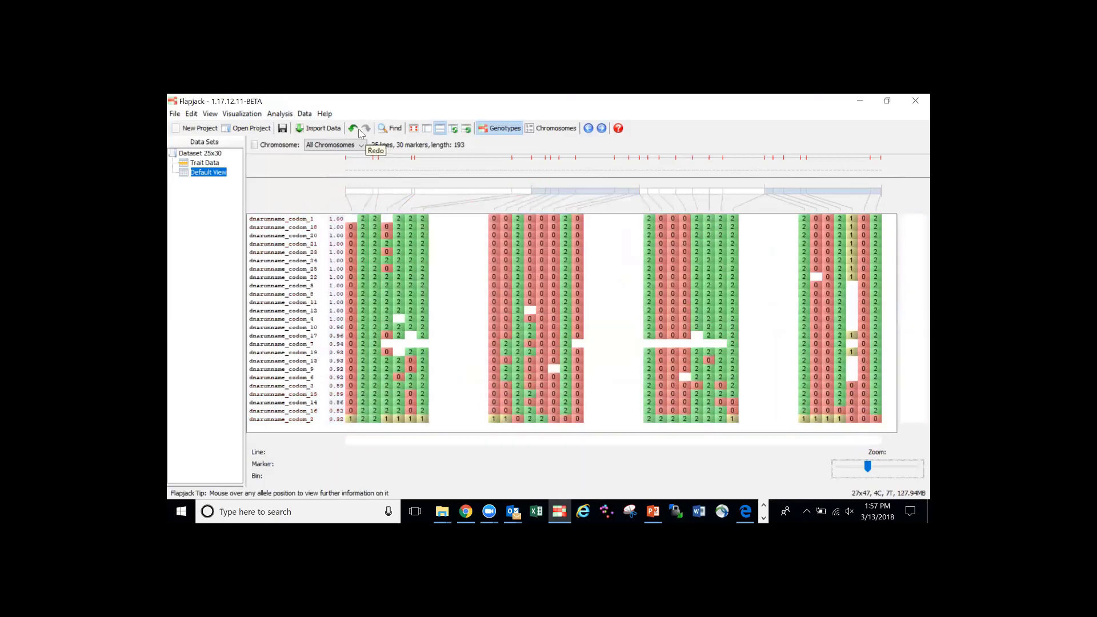
# Create a similarity matrix from the selected lines and start creating a dendrogram from it
pyautogui.click(280, 113)
pyautogui.click(299, 150)
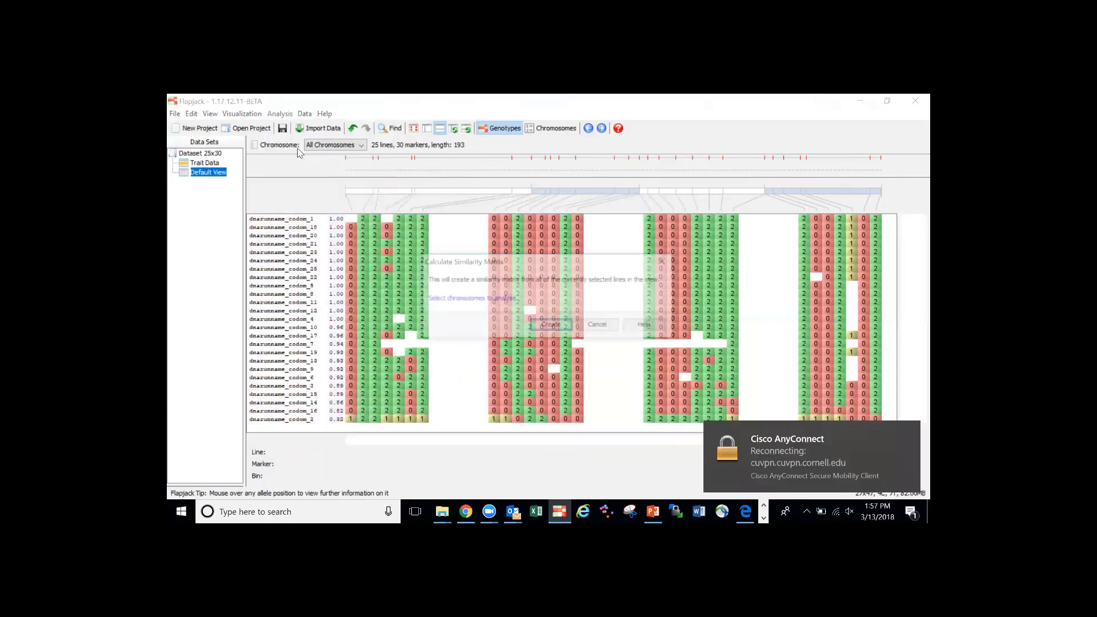
pyautogui.click(553, 326)
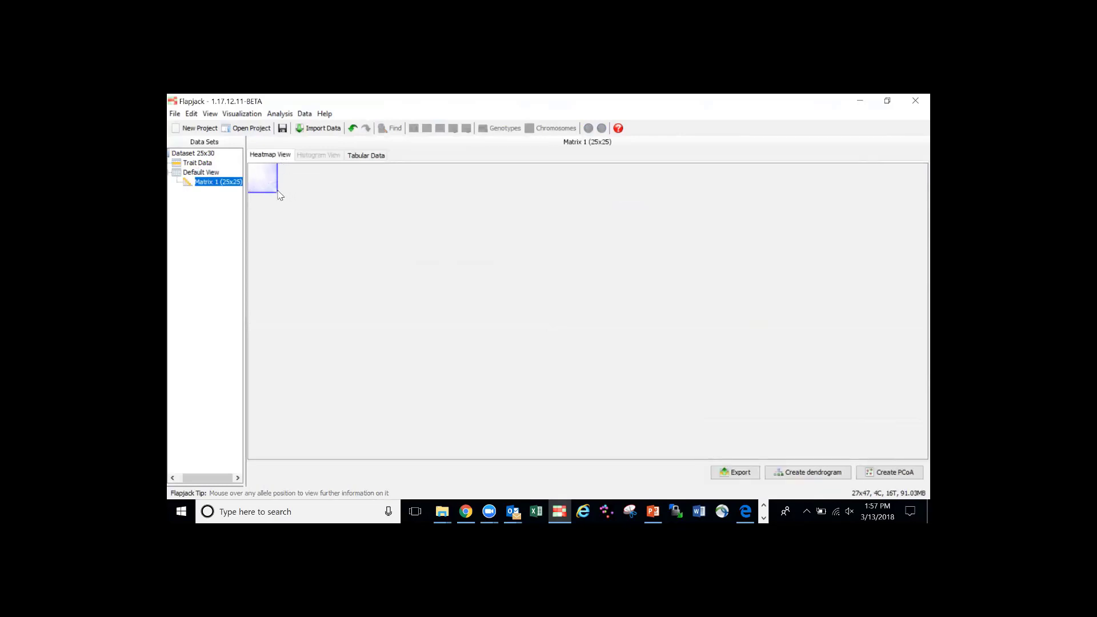
pyautogui.click(806, 472)
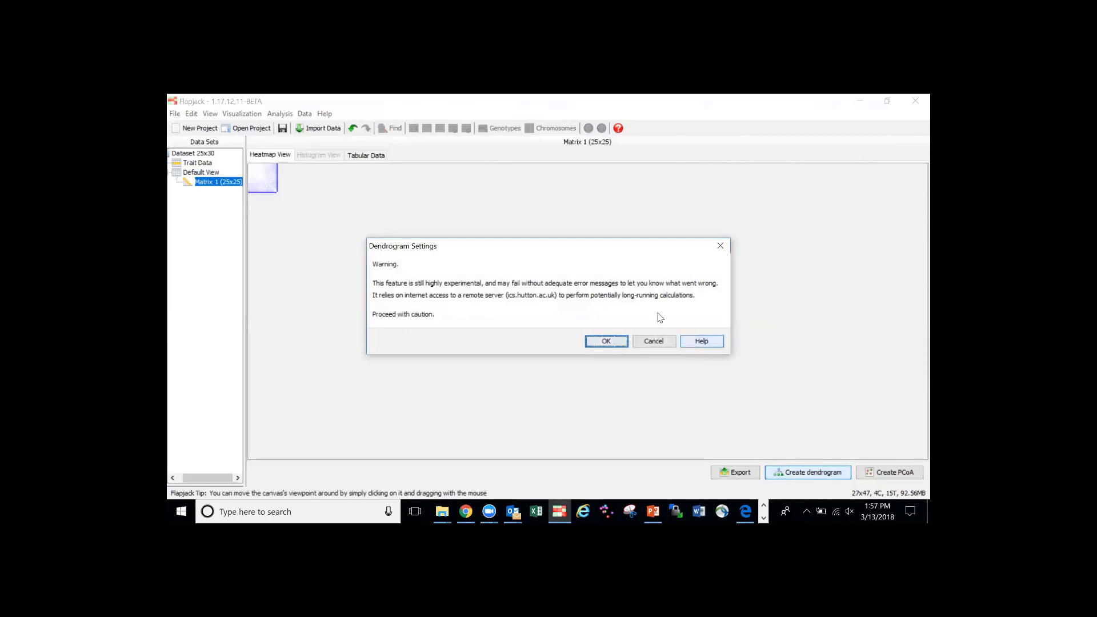